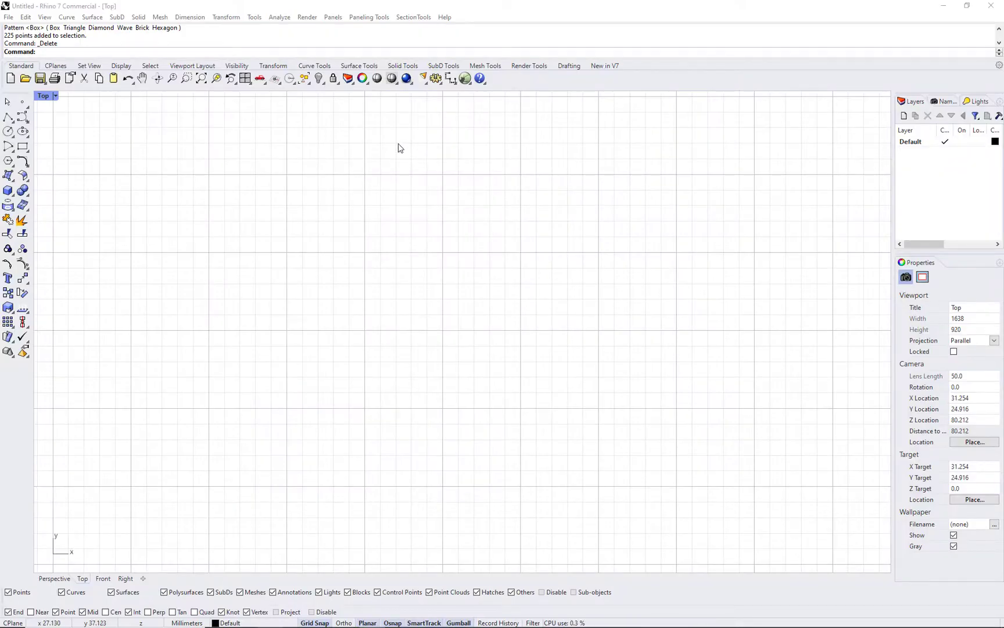
Step: Create a rectangular paneling point grid with 15 points and a spacing of 1 in both U and V directions
left_click(369, 16)
mouse_move(392, 30)
left_click(523, 29)
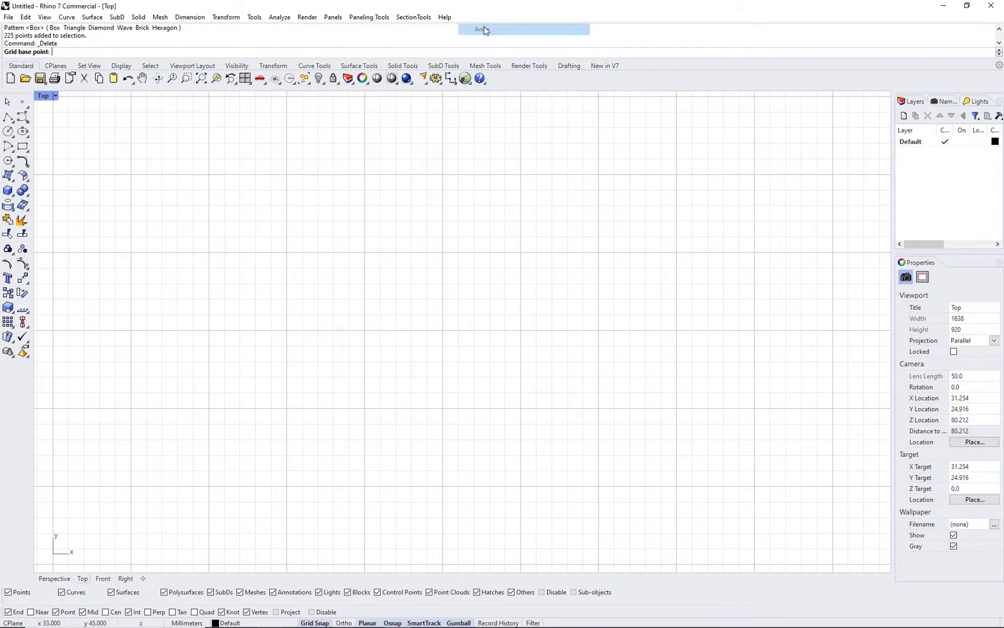
left_click(287, 407)
scroll(314, 280, "up", 2)
right_click_drag(392, 285, 364, 305)
key("Return")
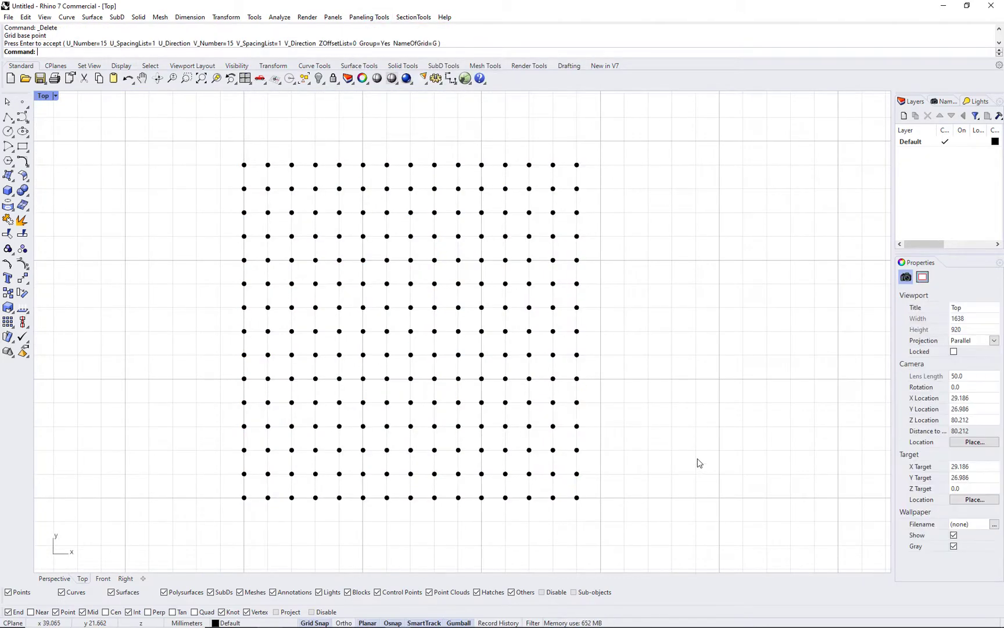
Step: Start Panel 2D Grid on the point grid without a base surface and set the pattern to Triangle
left_click(369, 17)
mouse_move(395, 42)
left_click(488, 45)
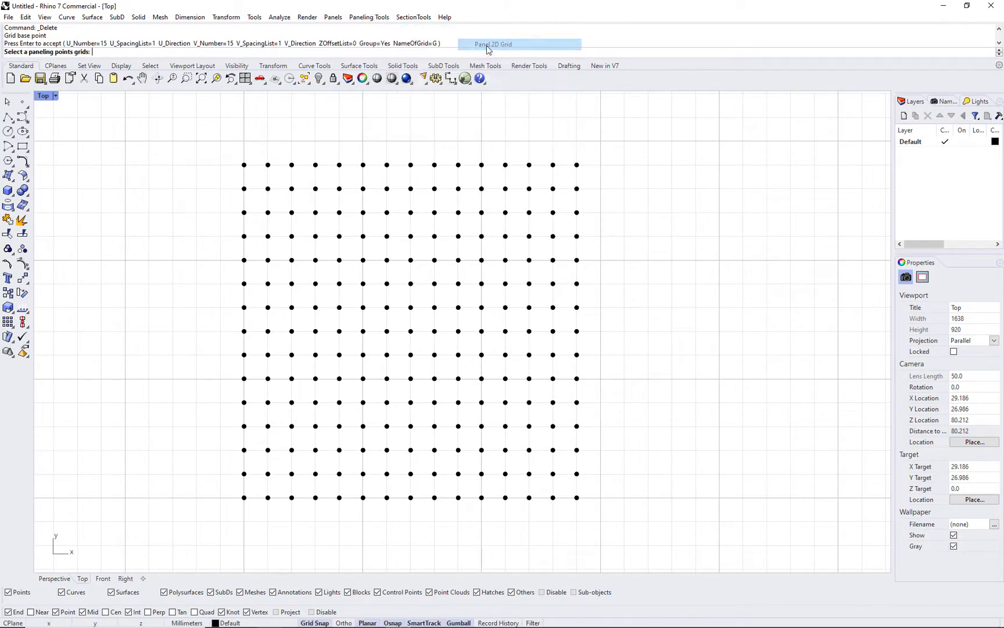
left_click(316, 497)
key("Return")
key("Return")
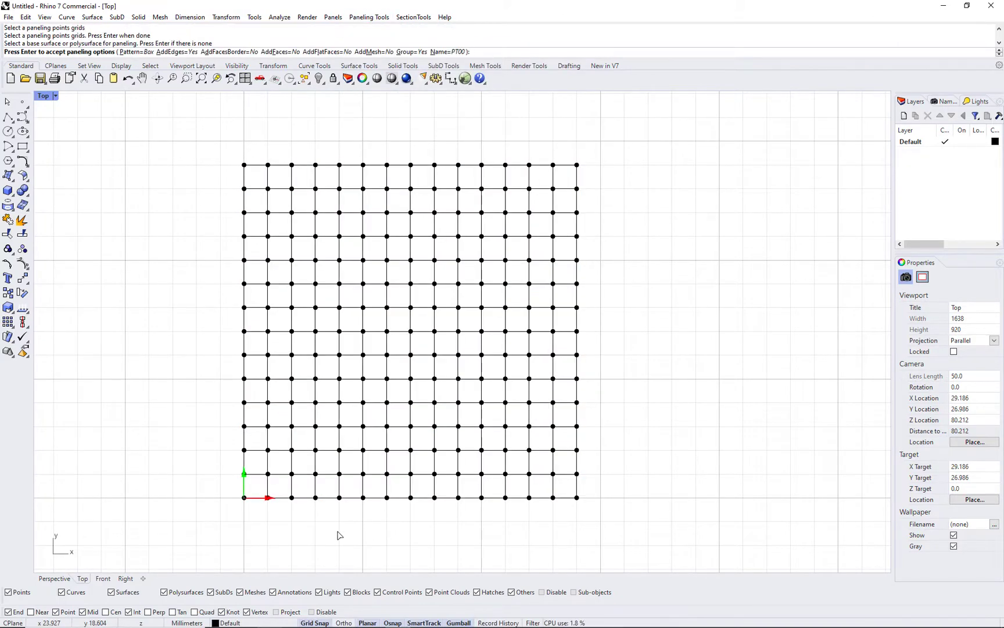
left_click(134, 51)
left_click(79, 52)
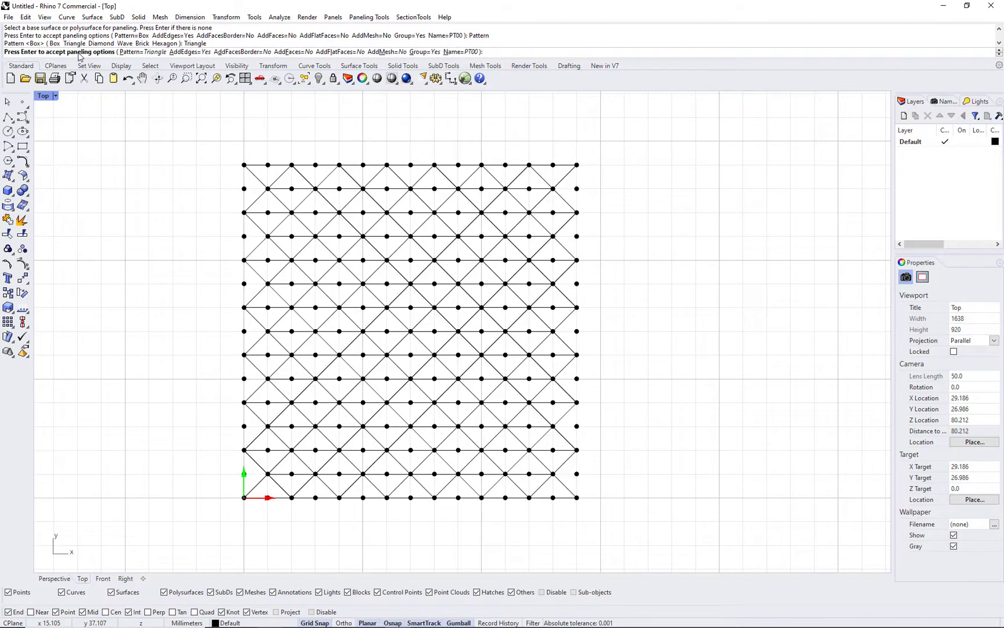
Step: Preview the Diamond, Wave, Brick and Hexagon patterns on the even grid and accept the Hexagon paneling
left_click(140, 53)
left_click(118, 51)
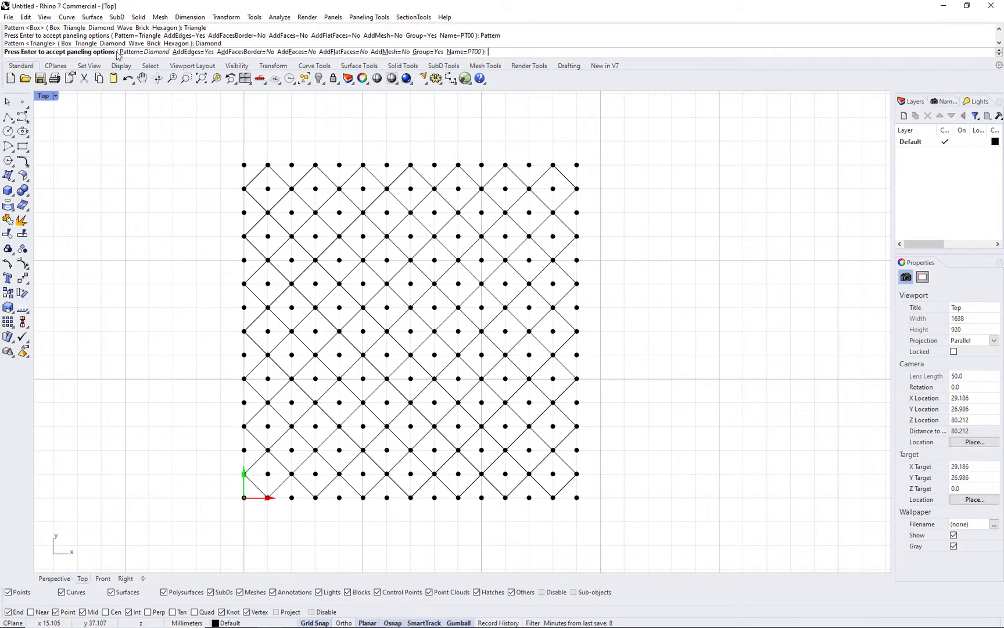
left_click(140, 52)
left_click(140, 53)
left_click(139, 53)
left_click(153, 52)
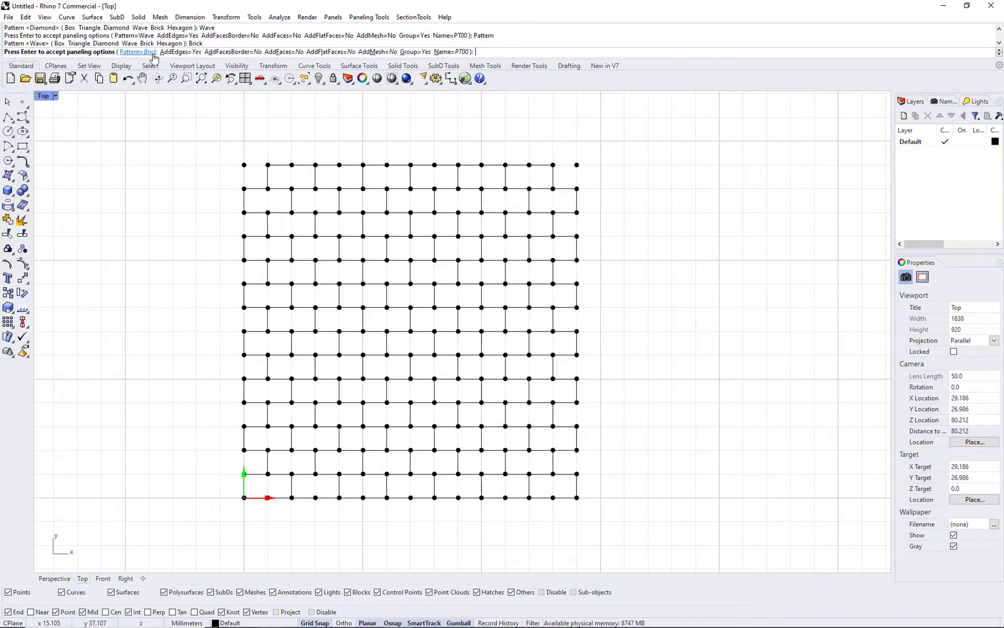
left_click(153, 52)
left_click(168, 52)
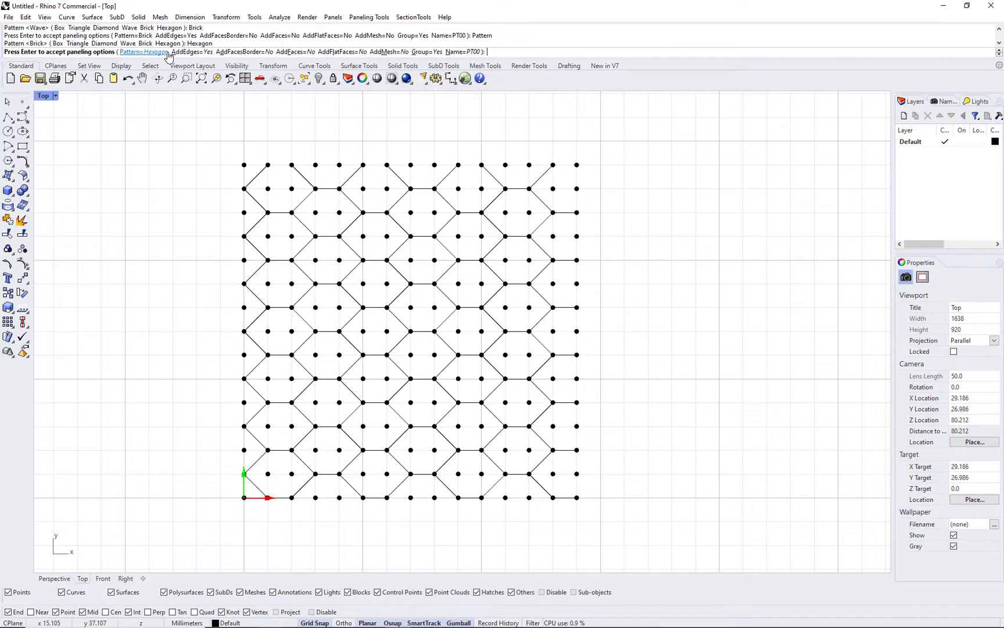
key("Return")
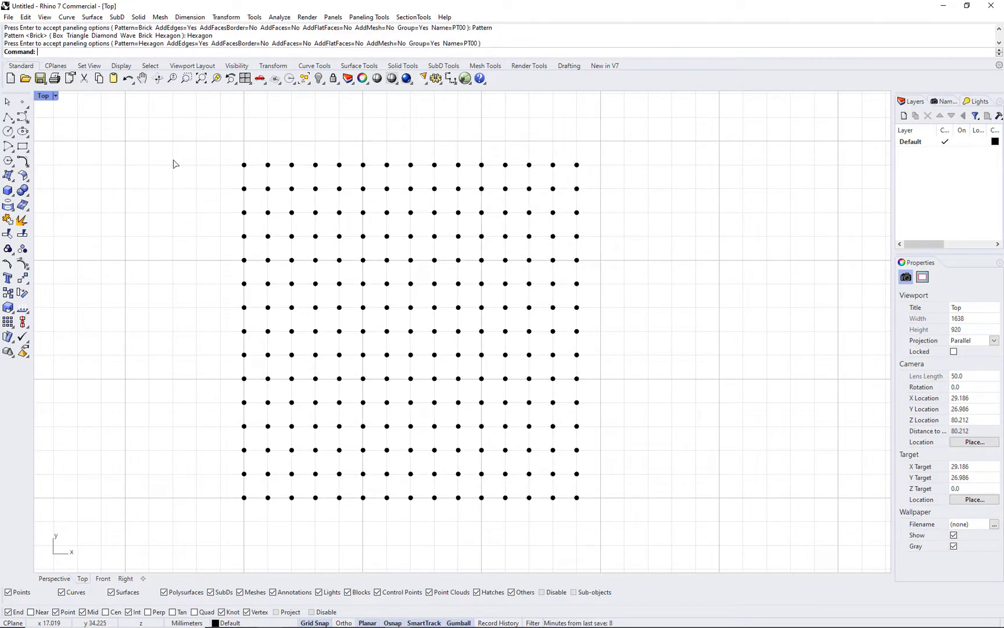
Step: Undo the even grid and place a new array grid at base point 20,20 with U spacing 1,2,4,2
key("ctrl+z")
right_click(240, 162)
left_click(264, 158)
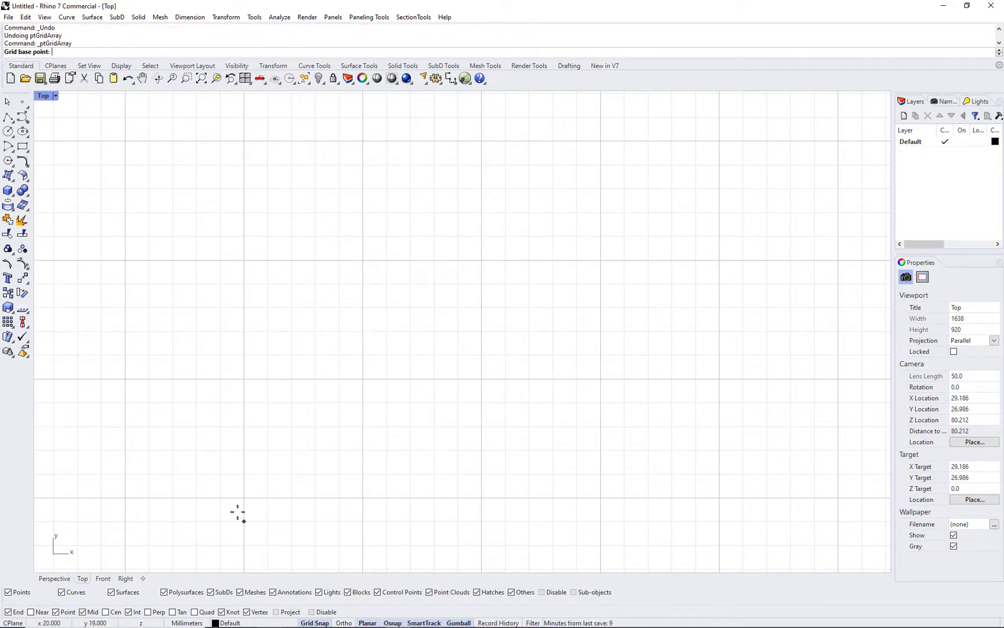
left_click(244, 500)
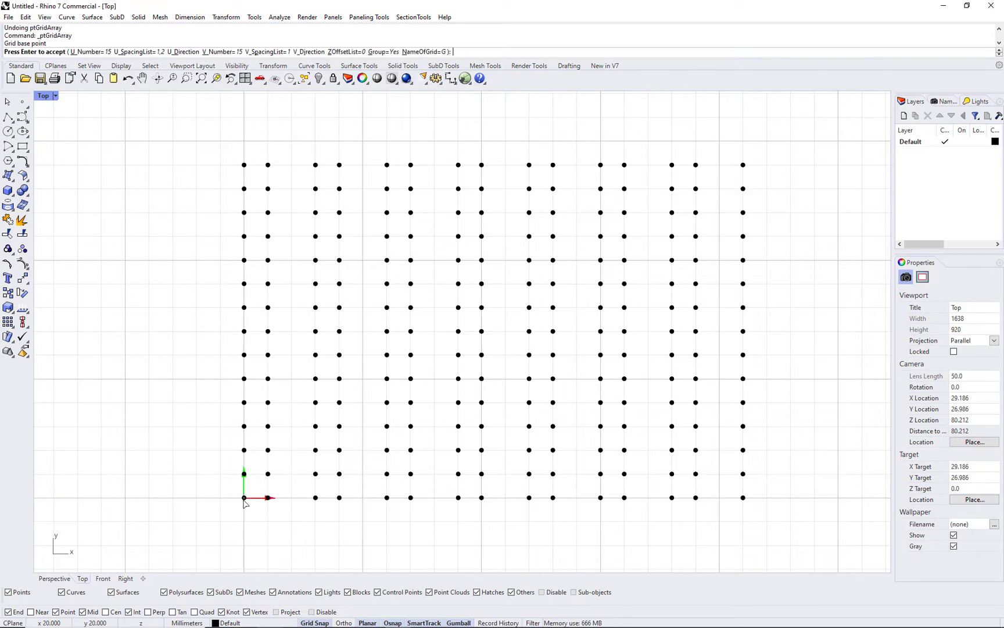
left_click(139, 51)
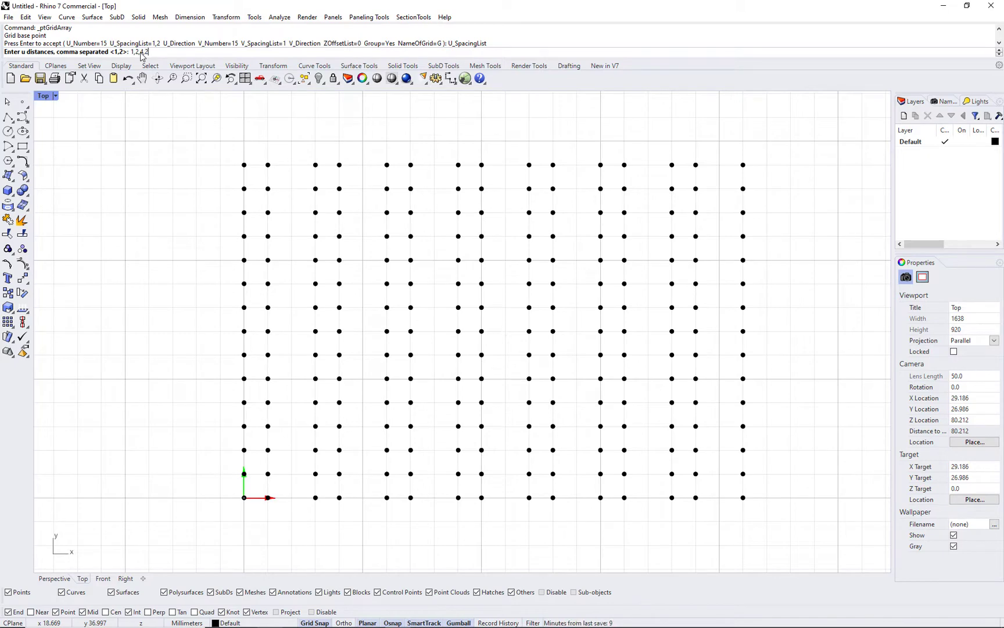
key("Return")
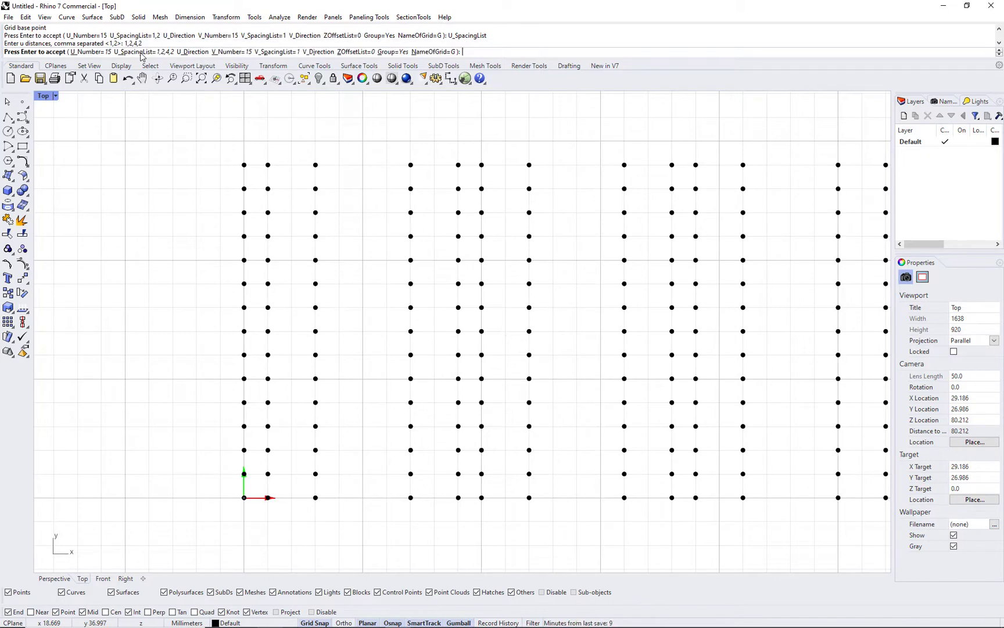
Step: Set the grid's V spacing to 1,2,4,2 and accept the unevenly spaced grid
left_click(277, 52)
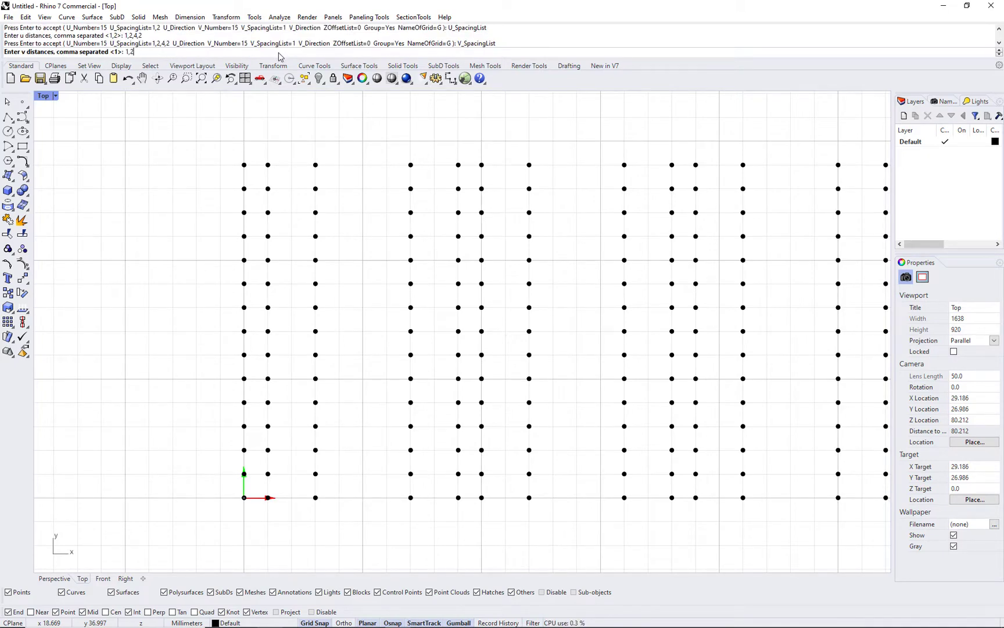
key("Return")
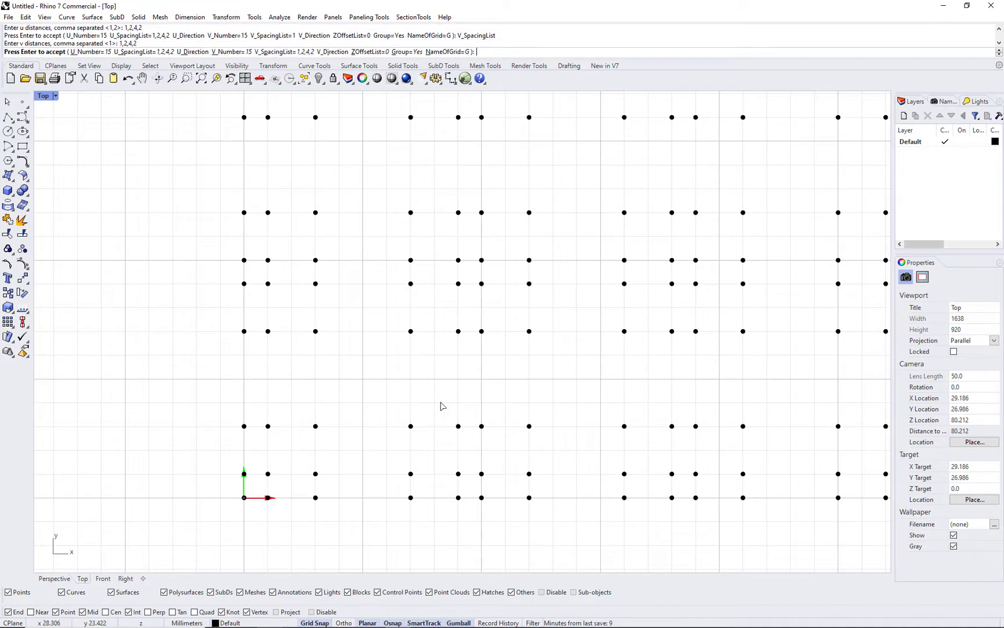
scroll(384, 418, "down", 6)
right_click_drag(481, 326, 393, 383)
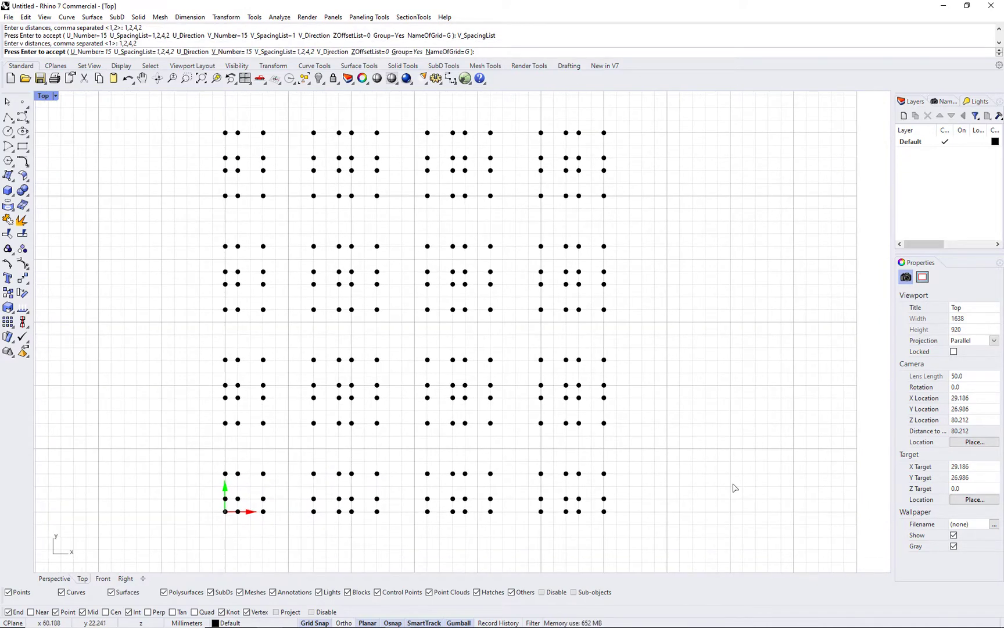
key("Return")
Step: Start Panel 2D Grid on the unevenly spaced grid without a base surface, using the Triangle pattern
right_click(252, 54)
left_click(284, 160)
left_click(229, 516)
key("Return")
key("Return")
left_click(111, 52)
left_click(77, 52)
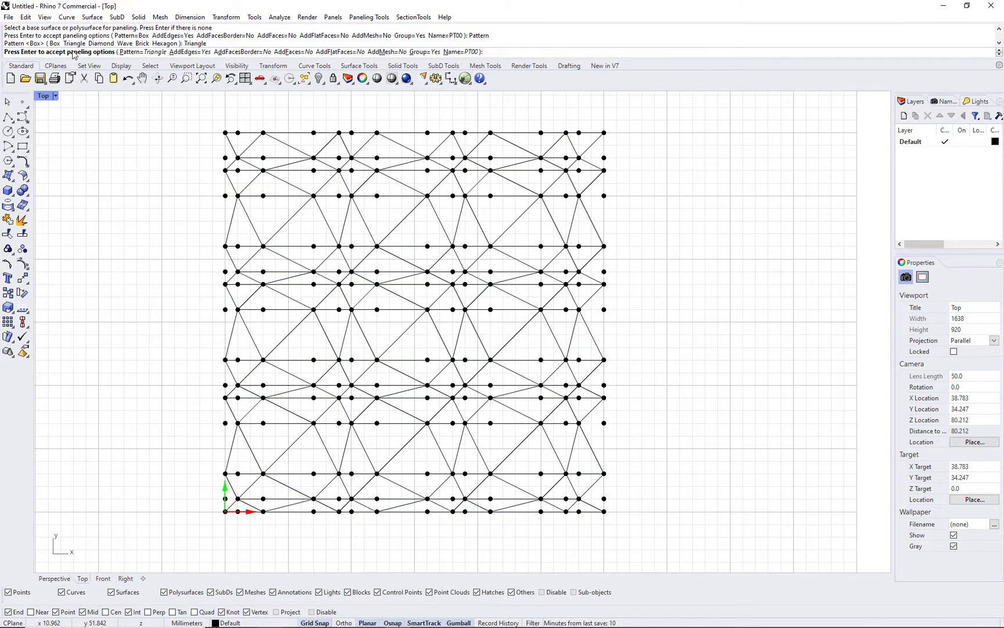
Step: Preview the Diamond, Wave, Brick and Hexagon patterns on the unevenly spaced grid
left_click(129, 52)
left_click(120, 52)
left_click(138, 52)
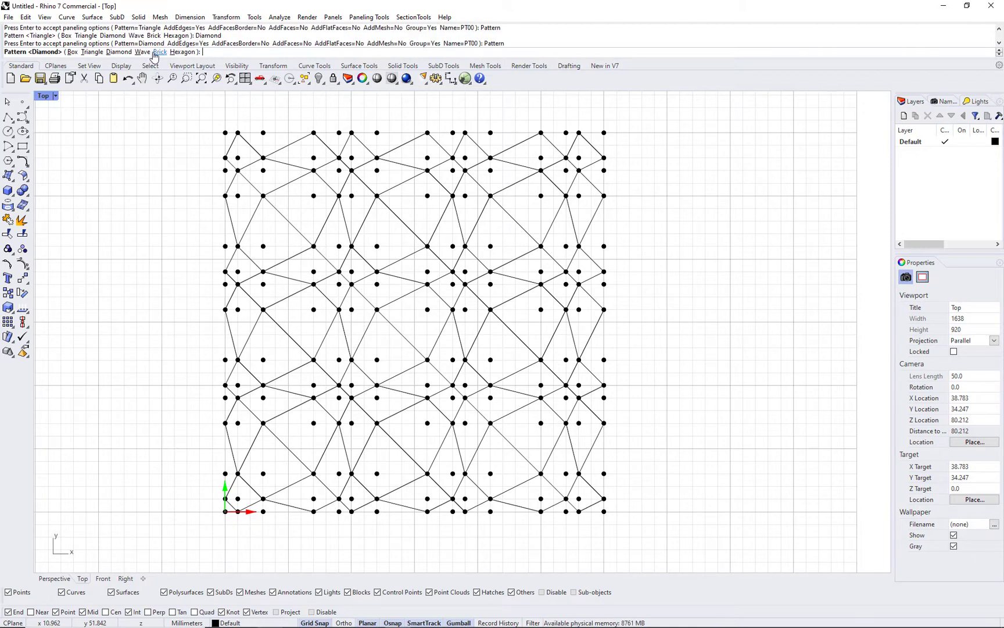
left_click(142, 52)
left_click(142, 52)
left_click(158, 52)
left_click(138, 52)
left_click(173, 52)
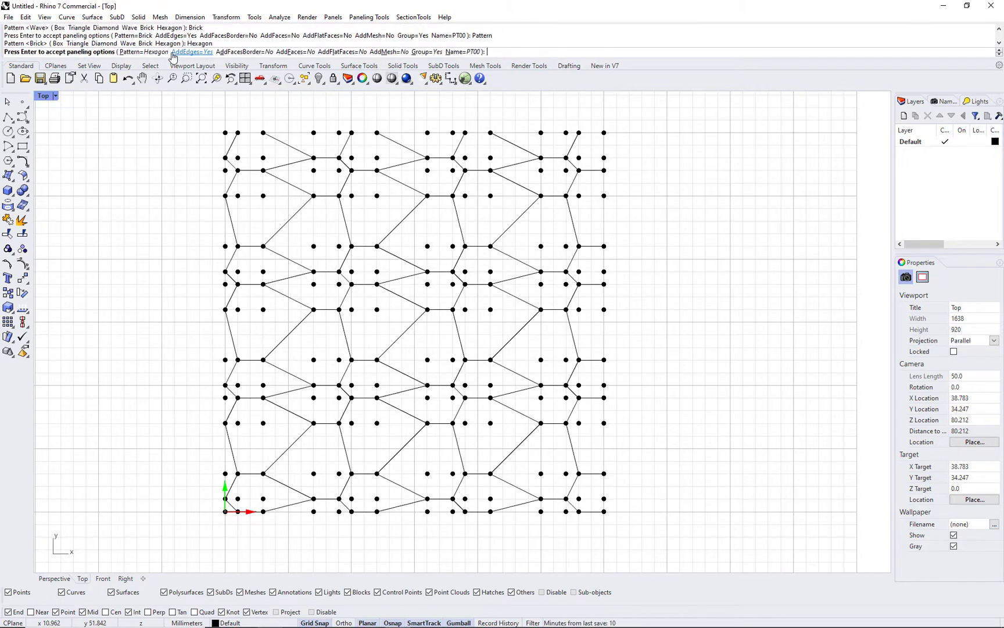
Step: Generate the Diamond paneling edges on the uneven grid, and undo both the paneling and the grid
left_click(140, 52)
left_click(119, 52)
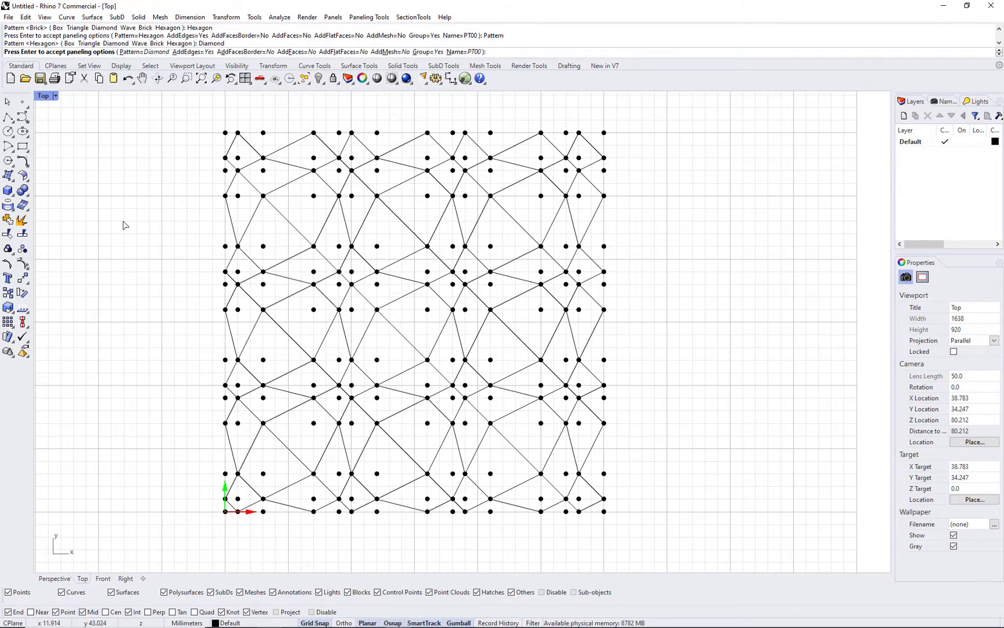
key("Return")
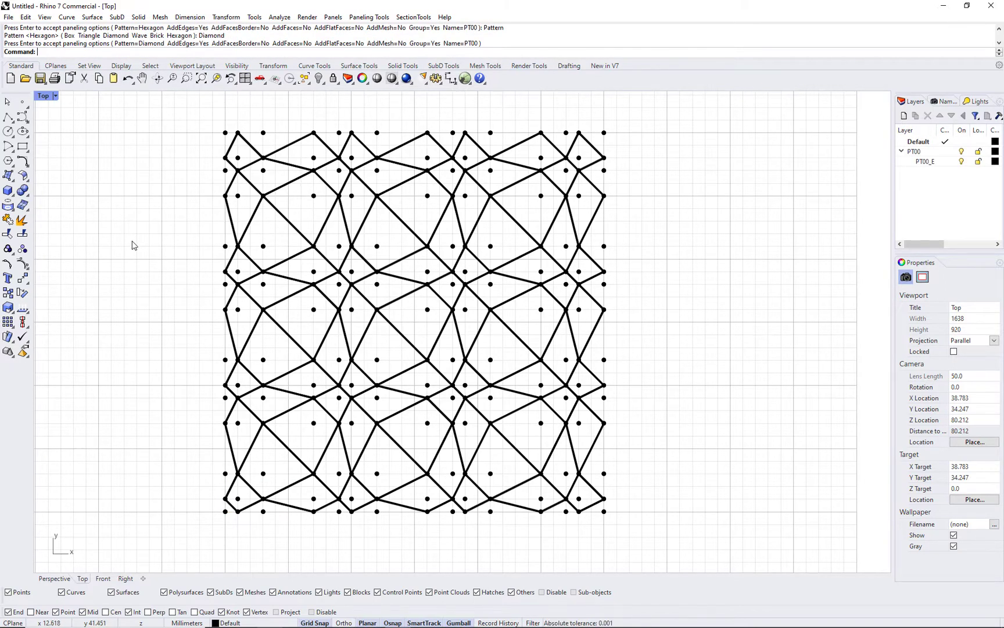
key("ctrl+z")
key("ctrl+z")
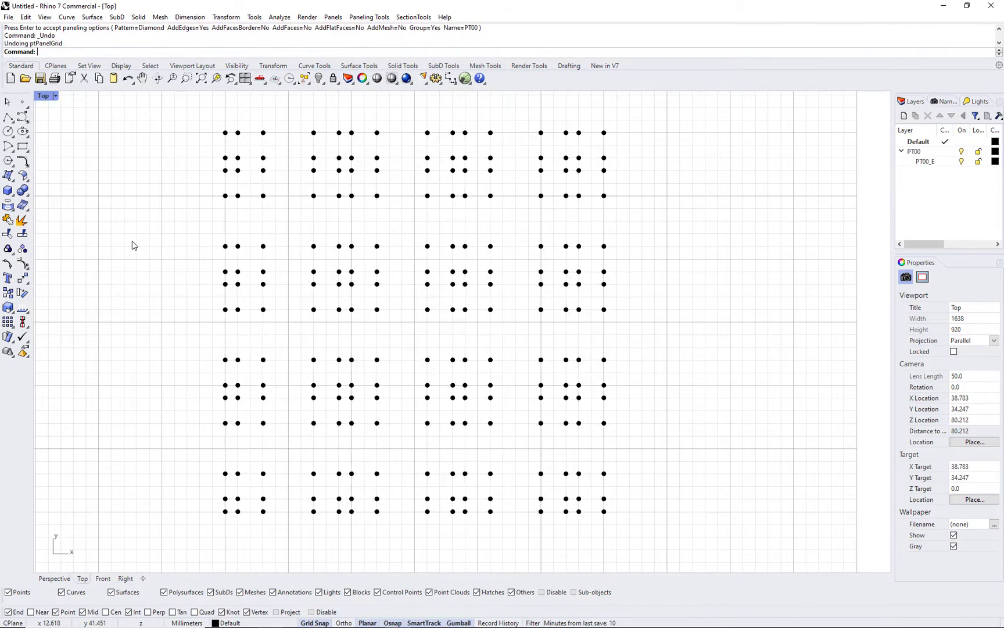
Step: Open the Connection_patterns definition in Grasshopper and pick a single base point at 20,25 for the rectangular grid
left_click(465, 79)
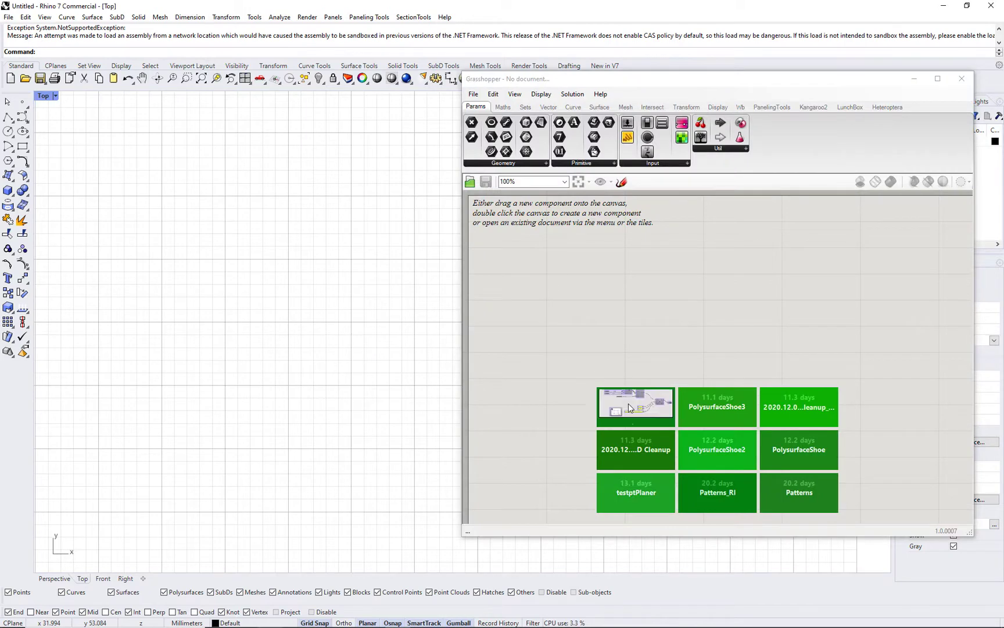
left_click(637, 407)
right_click(728, 253)
left_click(772, 366)
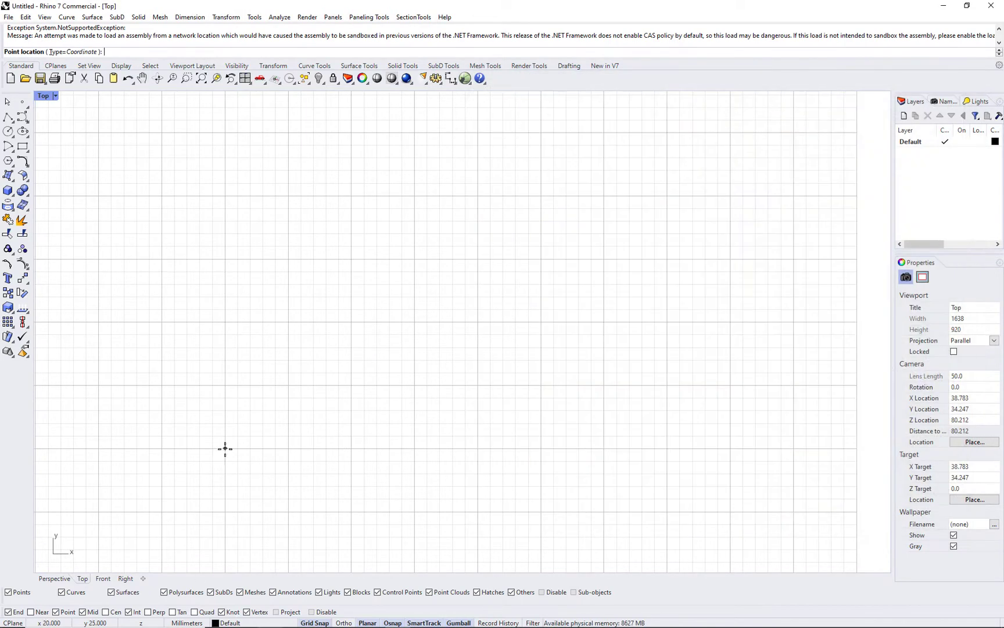
left_click(225, 450)
Step: Turn on the preview of the Create rectangular grid component so its points display in the viewport
left_click(747, 310)
right_click(747, 314)
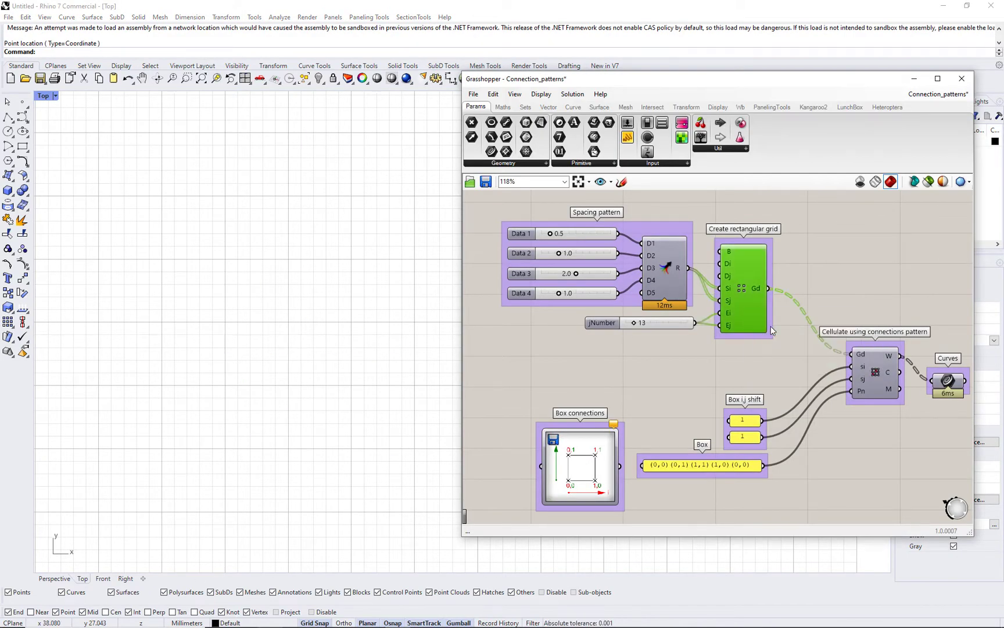
left_click(771, 330)
scroll(348, 415, "up", 3)
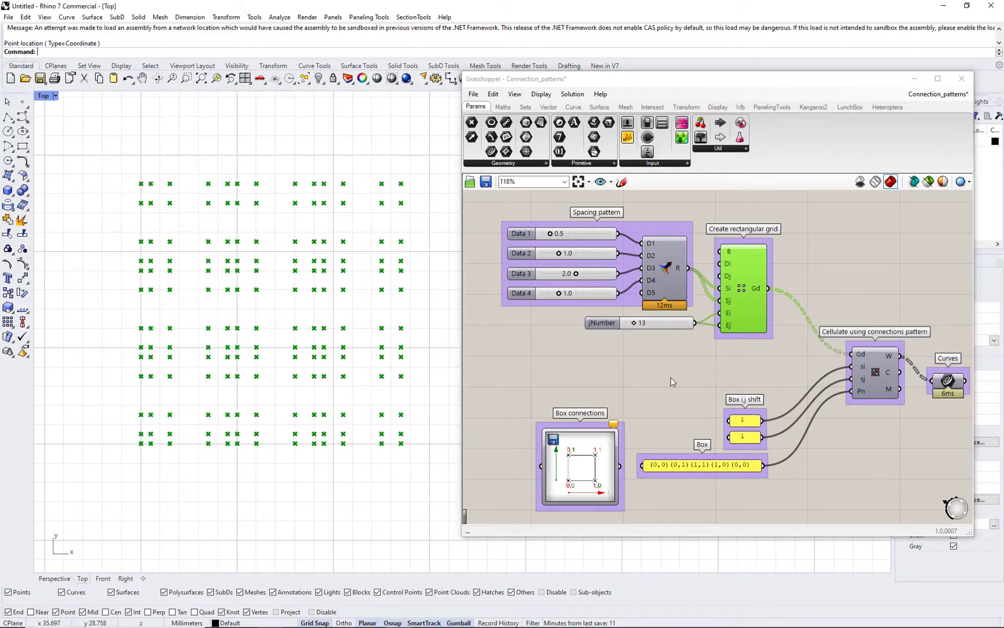
left_click(670, 378)
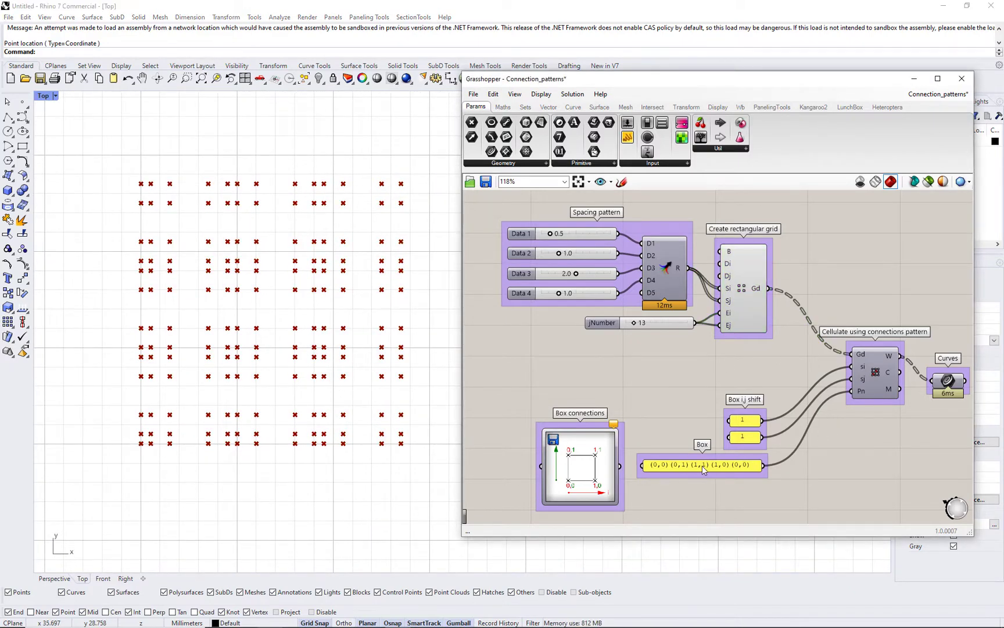
Step: Turn on the preview of the Curves component fed by the cellulate component with the Box connections
scroll(609, 490, "up", 2)
scroll(609, 490, "up", 1)
right_click_drag(627, 479, 634, 429)
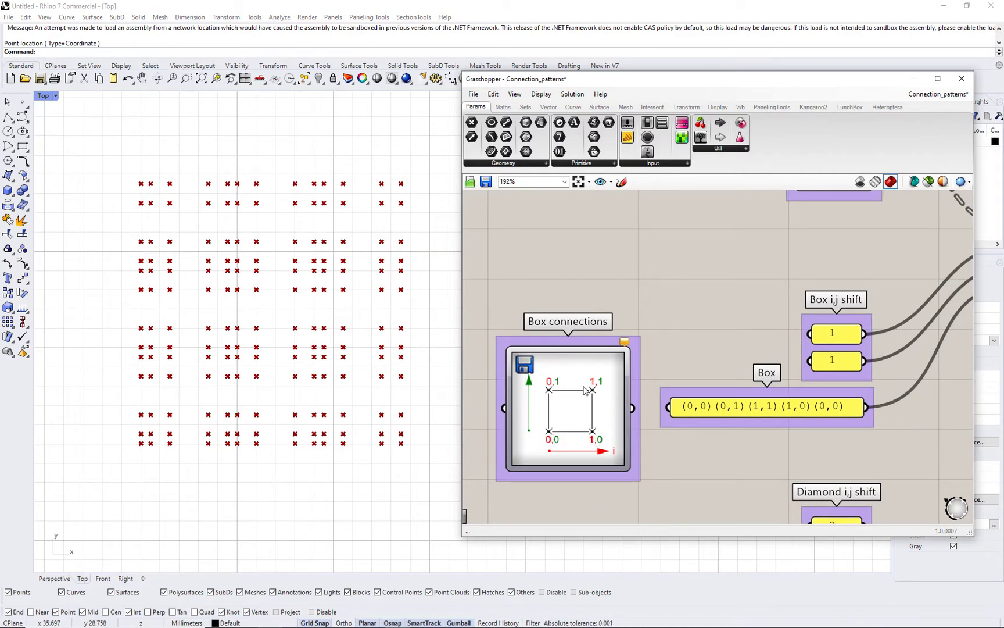
left_click(719, 412)
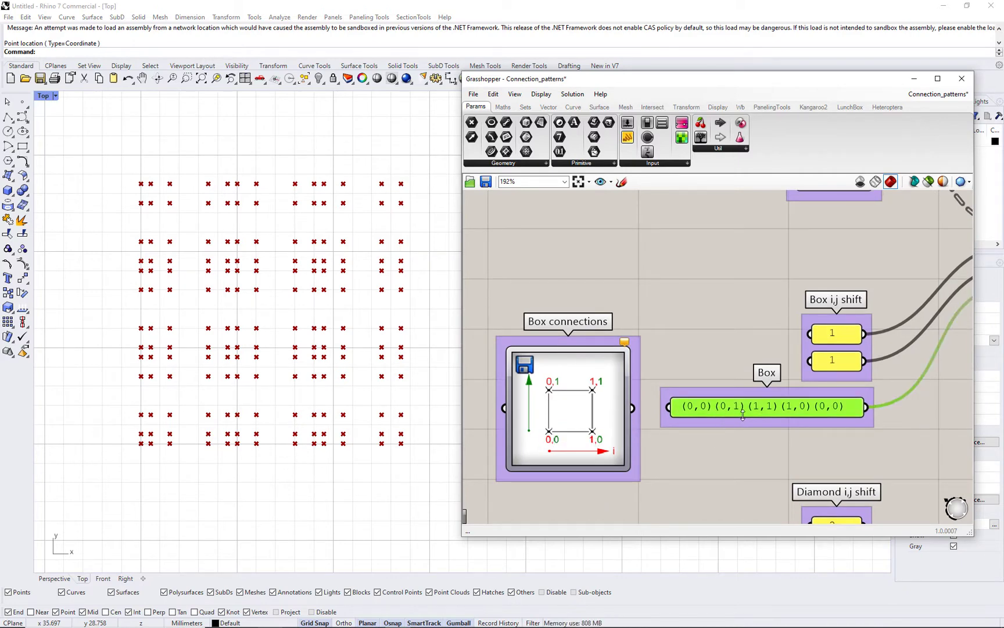
scroll(648, 419, "down", 2)
right_click_drag(855, 371, 706, 443)
left_click(865, 378)
right_click(862, 379)
left_click(892, 405)
left_click(802, 434)
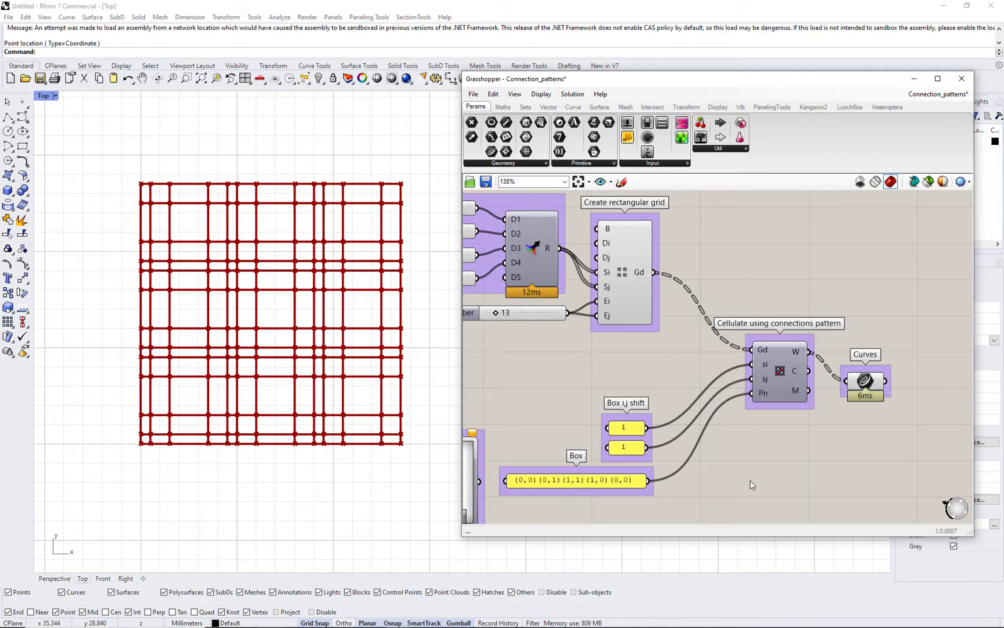
Step: Move the Cellulate using connections pattern and Curves components together down beside the Diamond panels
right_click_drag(750, 484, 747, 412)
left_click_drag(898, 367, 772, 267)
left_click_drag(777, 314, 786, 465)
right_click_drag(785, 465, 767, 339)
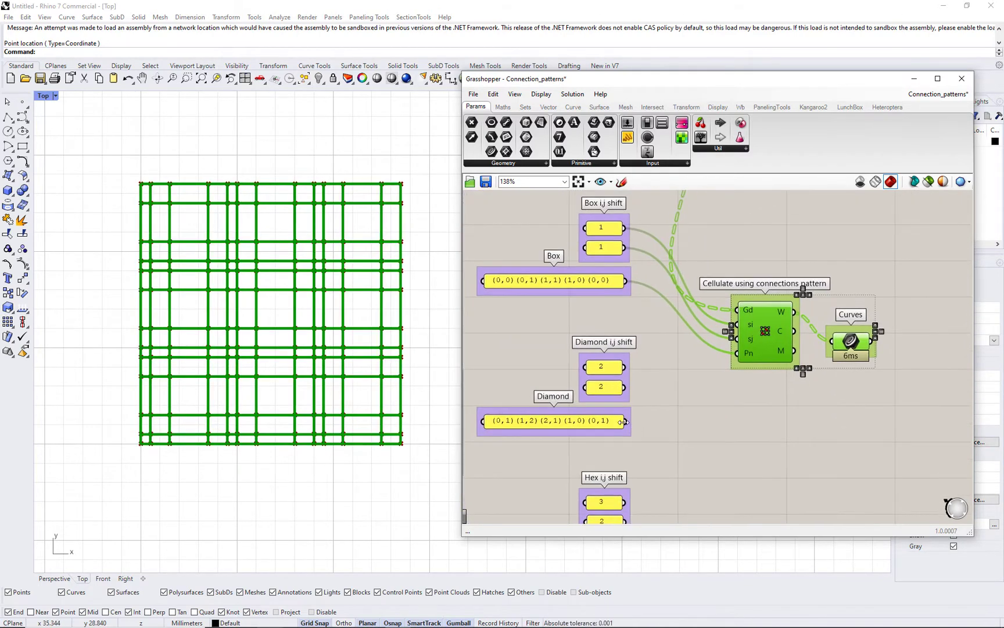
Step: Connect the Diamond string to the cellulate component's Pn input and the two Diamond shift values to si and sj
left_click_drag(624, 421, 737, 353)
left_click_drag(626, 386, 737, 338)
left_click_drag(625, 366, 738, 332)
left_click(789, 434)
Step: Examine the Diamond Connections diagram, comparing its point indices with the Diamond connection string and shift values
right_click_drag(524, 392, 644, 363)
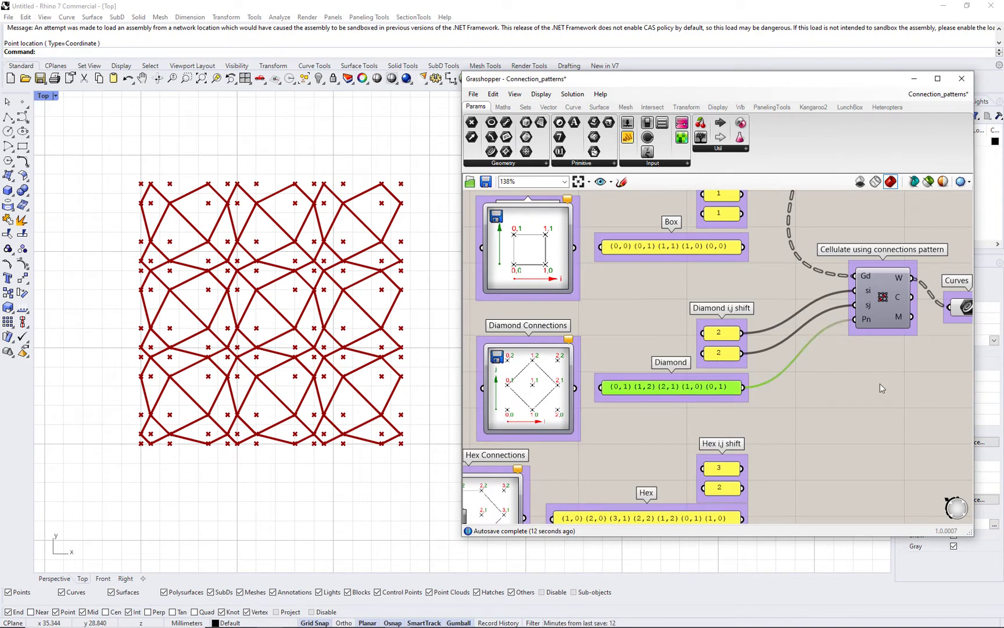
scroll(497, 414, "up", 5)
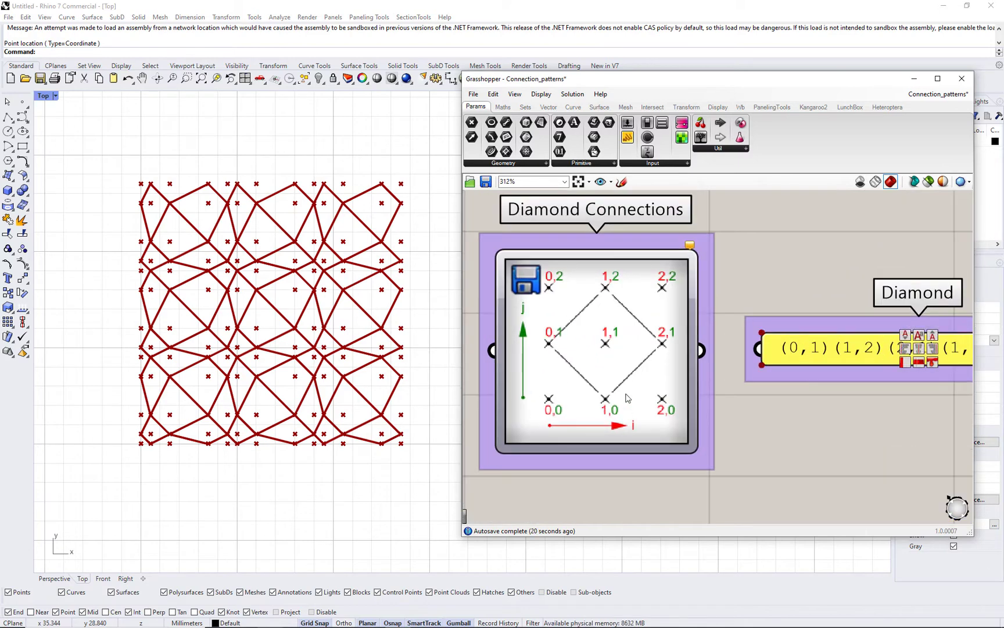
scroll(750, 436, "down", 4)
right_click_drag(946, 412, 813, 403)
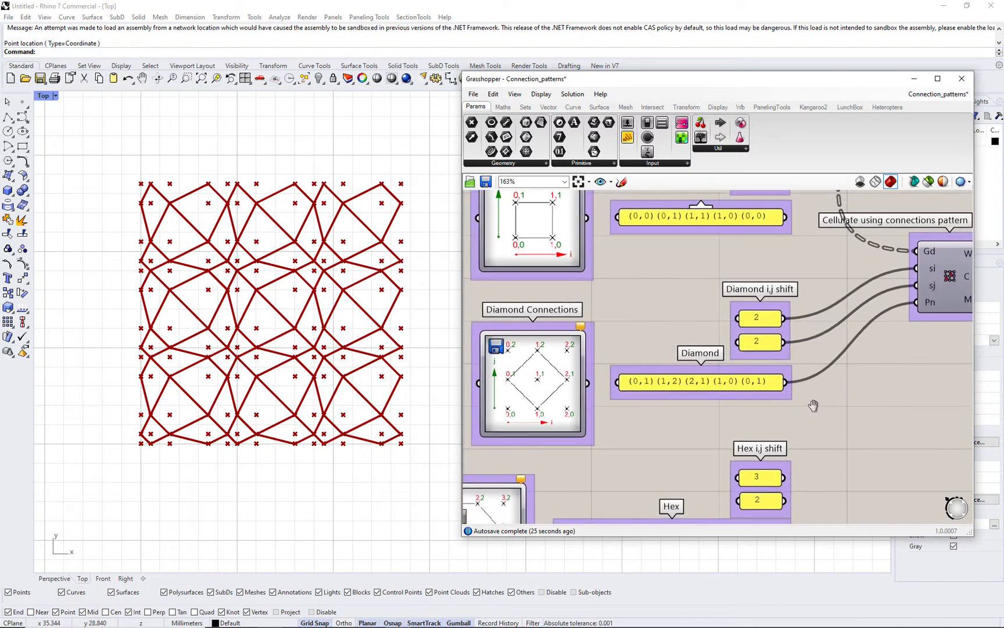
scroll(805, 405, "down", 2)
right_click_drag(904, 400, 829, 385)
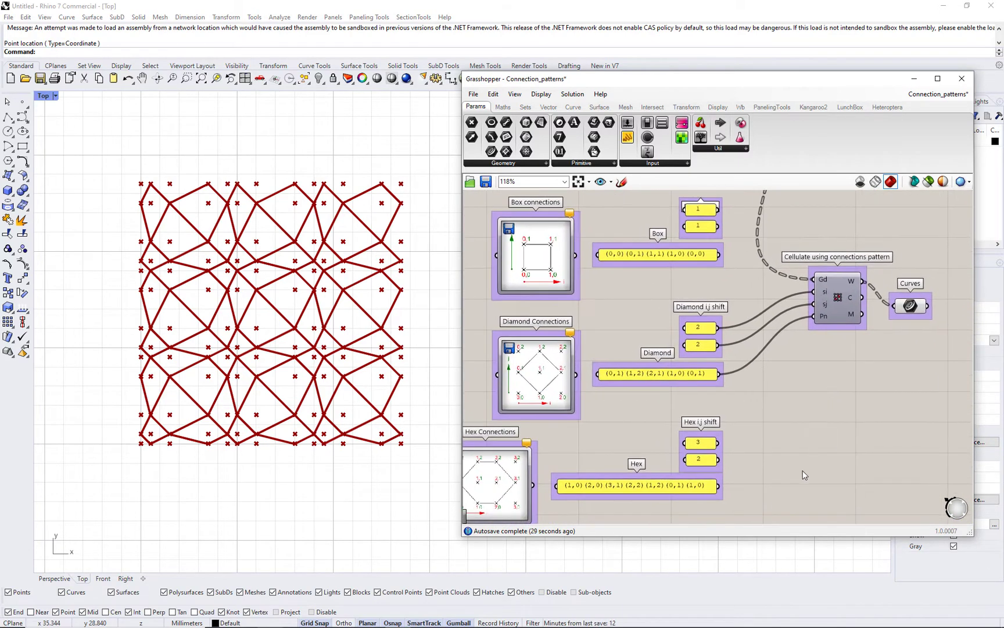
Step: Connect the Hex string to the cellulate component's Pn input and the Hex shift values 3 and 2 to si and sj
right_click_drag(803, 468, 803, 452)
left_click_drag(736, 460, 814, 300)
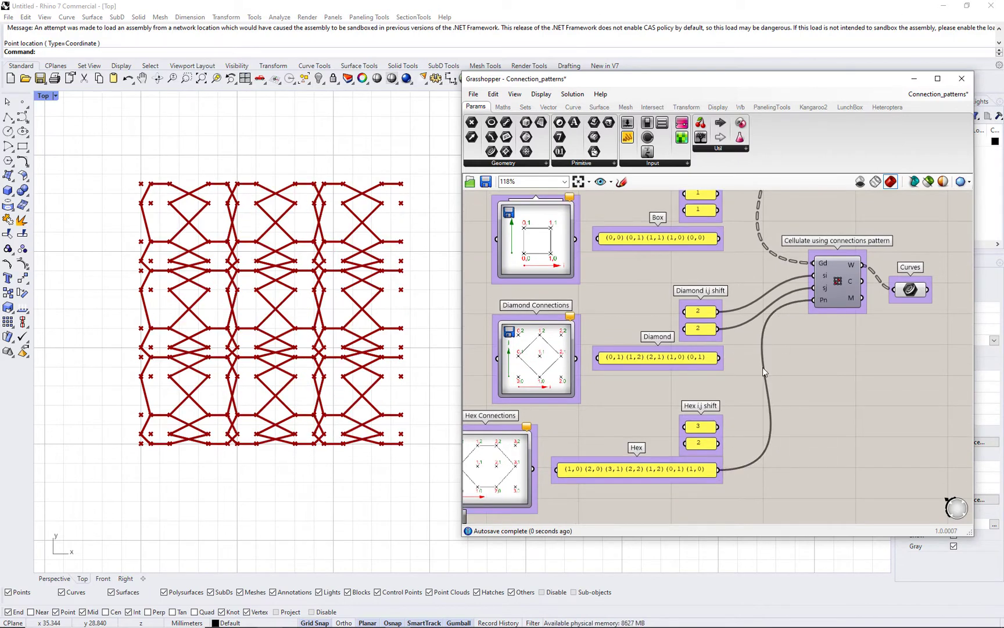
left_click_drag(719, 426, 814, 275)
left_click_drag(719, 443, 817, 291)
Step: Move the Cellulate using connections pattern and Curves components together down beside the Brick panels
right_click_drag(816, 506, 785, 454)
left_click_drag(918, 318, 771, 215)
left_click_drag(807, 253, 815, 500)
right_click_drag(780, 429, 784, 378)
left_click(785, 377)
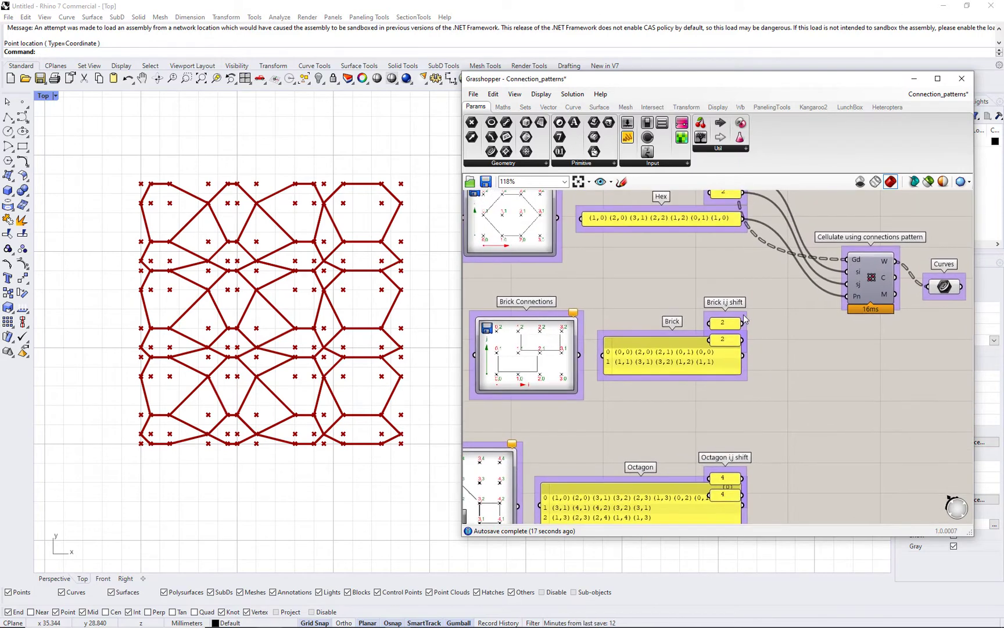
Step: Connect the two Brick shift values to the cellulate component's si and sj and the two-line Brick string to Pn
left_click_drag(746, 329, 845, 271)
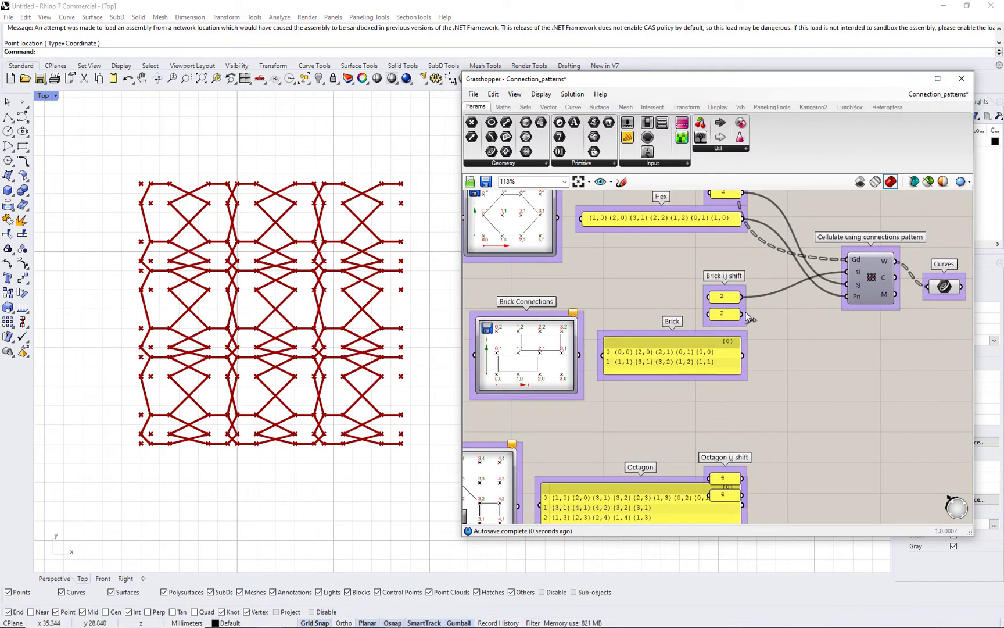
left_click_drag(741, 314, 845, 284)
left_click_drag(744, 356, 846, 296)
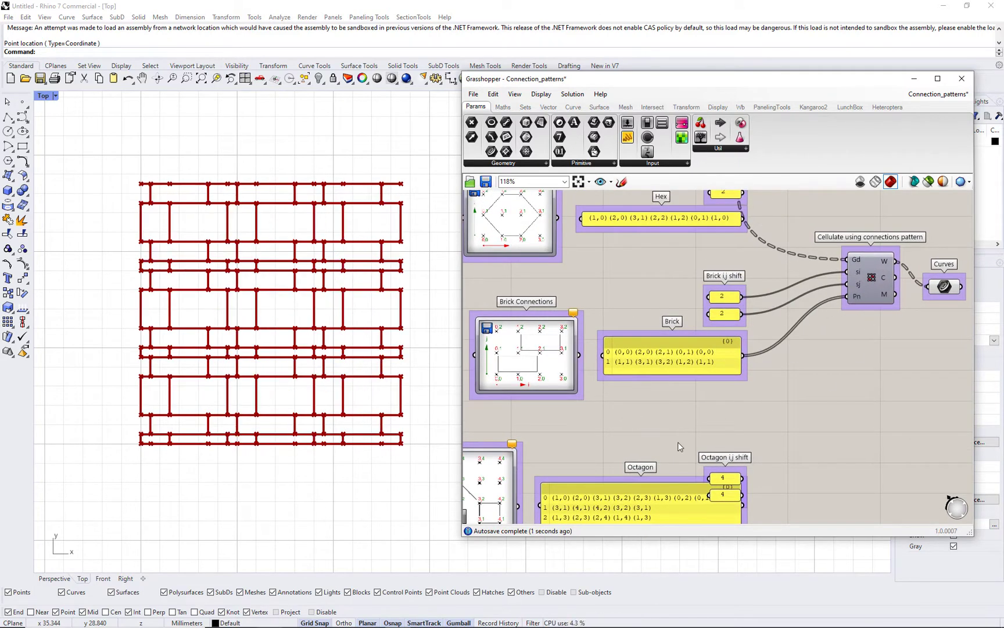
scroll(520, 380, "up", 3)
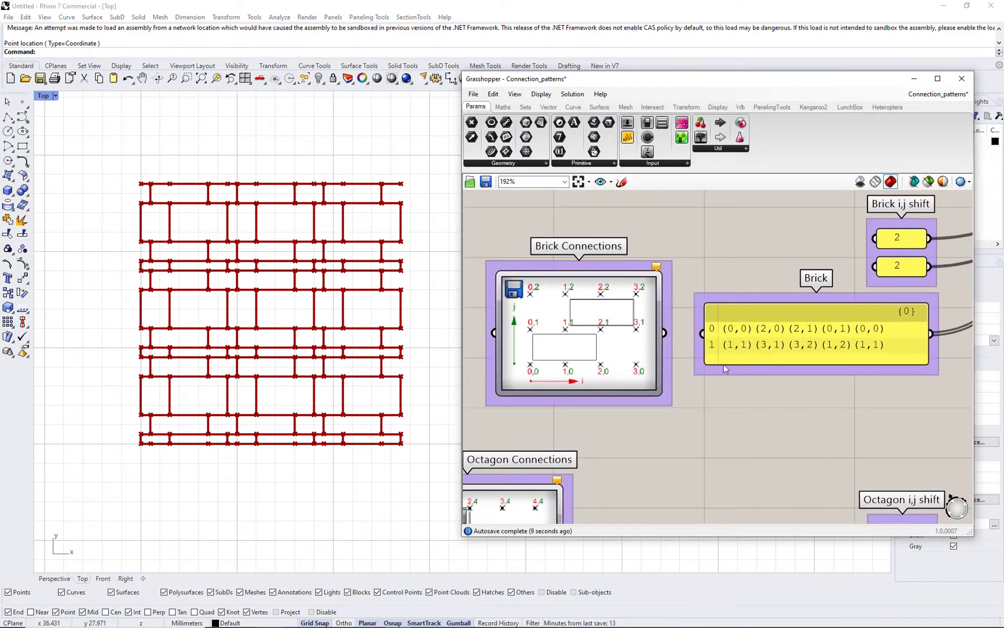
scroll(553, 420, "down", 5)
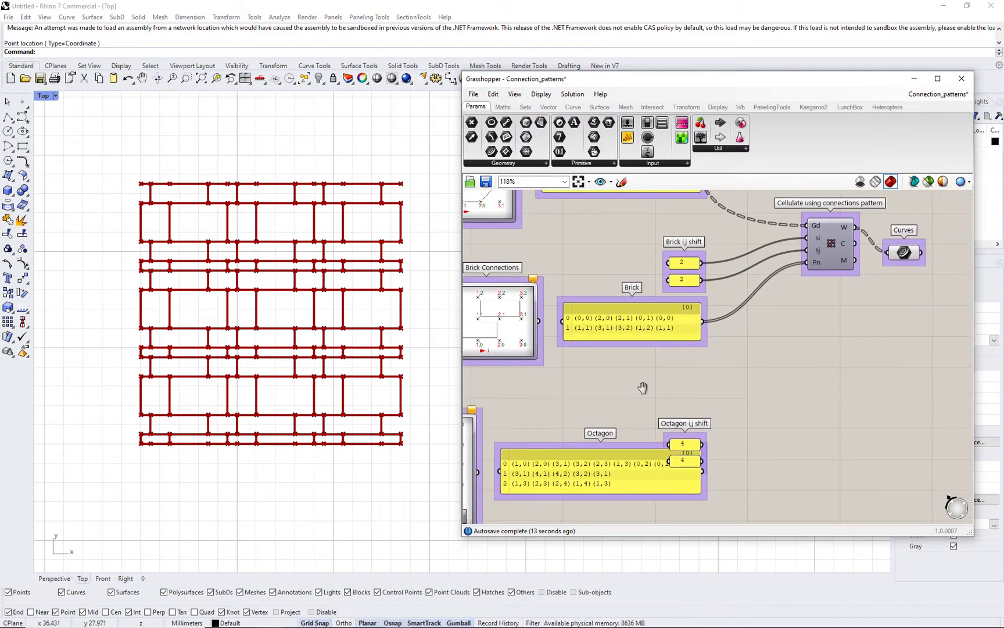
Step: Move the Cellulate using connections pattern and Curves components together down beside the Octagon panels
right_click_drag(646, 387, 651, 383)
left_click_drag(911, 286, 812, 438)
right_click_drag(747, 480, 753, 402)
Step: Connect the two Octagon shift values of 4 to the cellulate component's si and sj and the Octagon string to Pn
scroll(752, 402, "up", 2)
left_click_drag(706, 329, 836, 334)
left_click(785, 381)
left_click_drag(730, 302, 836, 351)
left_click_drag(732, 374, 836, 369)
right_click_drag(509, 424, 735, 421)
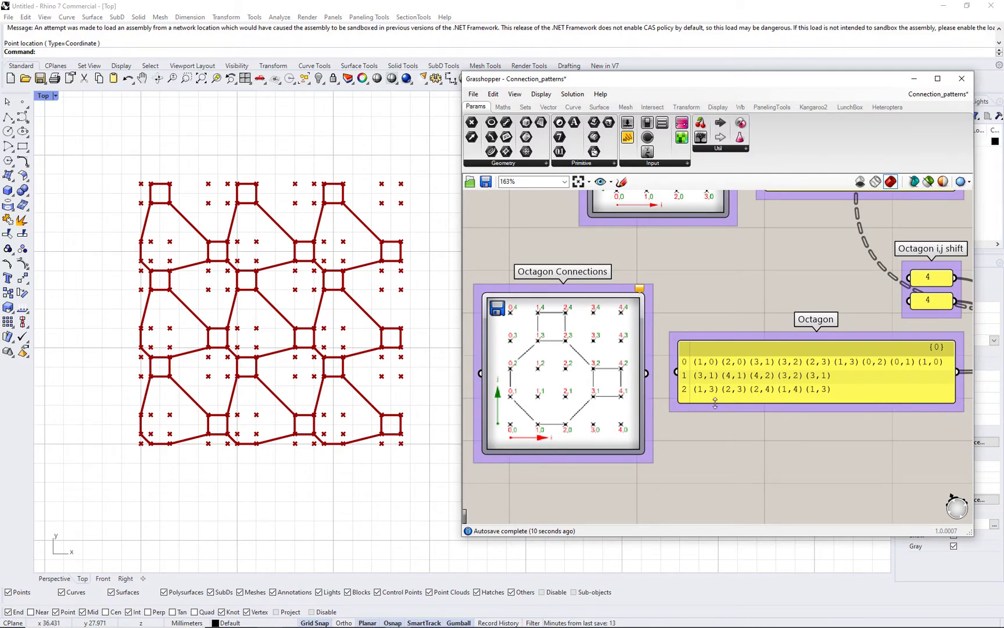
Step: Move the Cellulate using connections pattern and Curves components together back up beside the Diamond panels
scroll(649, 421, "down", 3)
right_click_drag(831, 323, 699, 384)
left_click_drag(832, 472, 738, 420)
left_click_drag(751, 456, 749, 264)
right_click_drag(752, 293, 771, 434)
left_click_drag(767, 401, 759, 304)
Step: Reconnect the two Diamond shift values to the cellulate component's si and sj and the Diamond string to Pn
scroll(699, 288, "up", 3)
right_click_drag(699, 288, 666, 327)
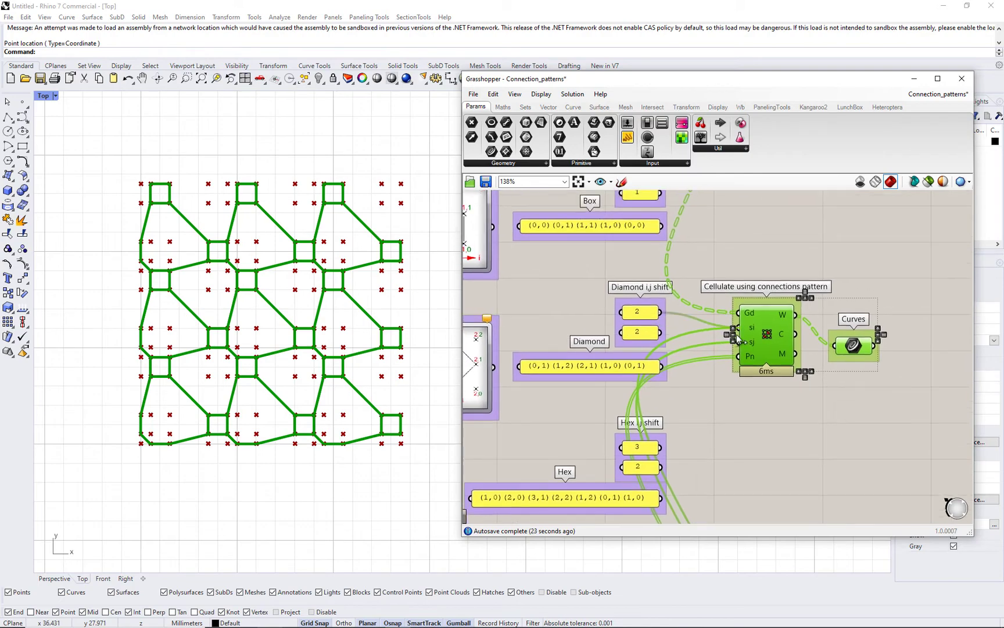
left_click_drag(736, 334, 738, 328)
left_click_drag(660, 332, 737, 342)
left_click_drag(661, 367, 737, 356)
right_click_drag(742, 415, 778, 423)
left_click(789, 442)
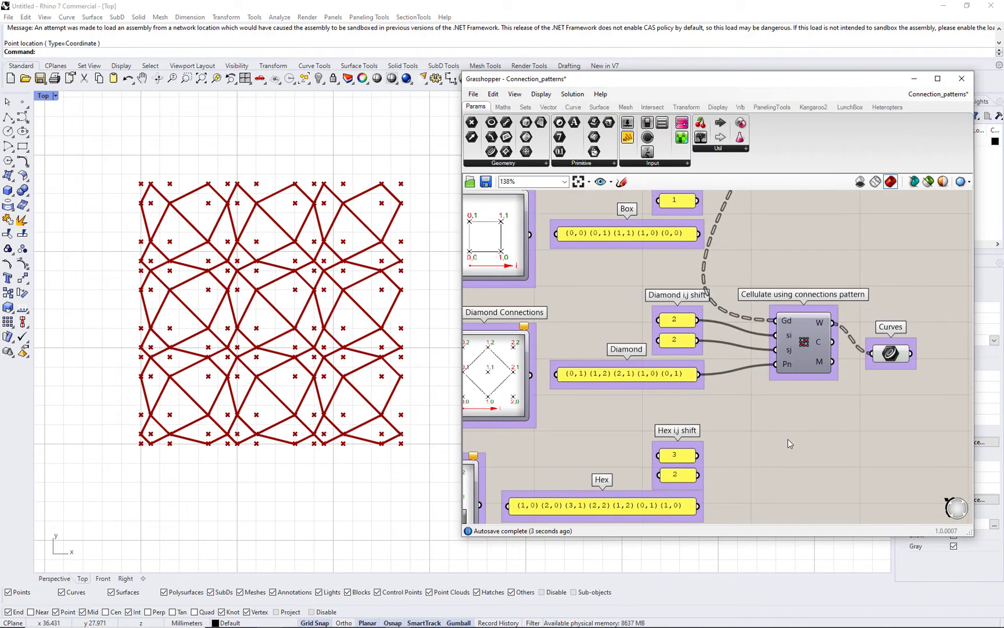
Step: Adjust the Spacing pattern sliders, setting Data 2 to 2.3, Data 3 to 2.4 and Data 4 to 0.4
scroll(788, 441, "down", 3)
right_click_drag(695, 222, 722, 358)
scroll(639, 295, "up", 3)
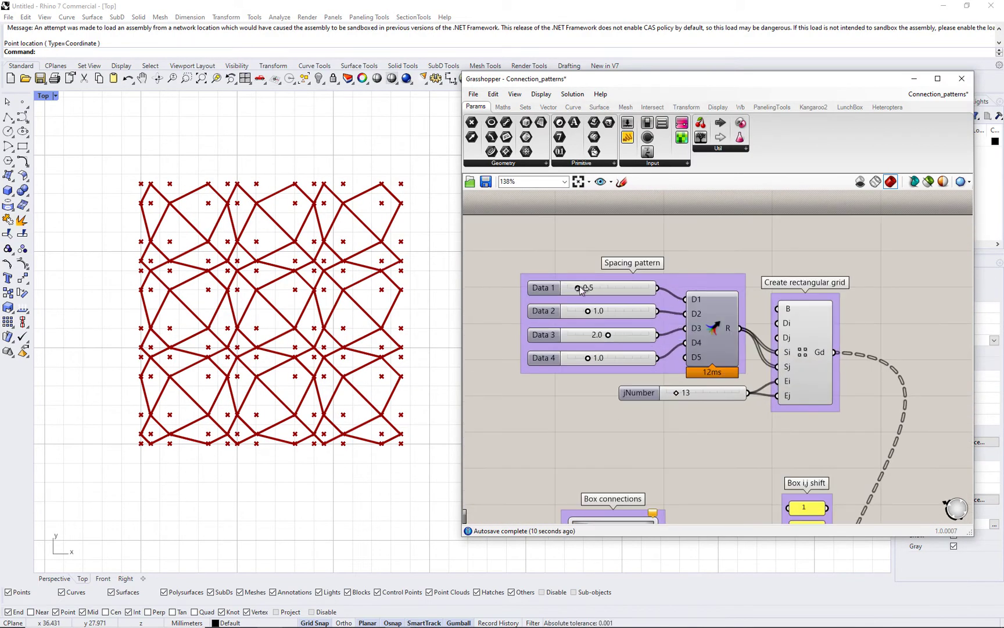
left_click_drag(580, 286, 597, 312)
left_click_drag(534, 79, 644, 83)
left_click_drag(719, 338, 688, 364)
left_click_drag(706, 314, 725, 316)
Step: Set the jNumber slider feeding the rectangular grid's Ei and Ej inputs to 23
right_click_drag(717, 436, 683, 420)
left_click_drag(752, 380, 753, 381)
scroll(375, 400, "down", 6)
right_click_drag(375, 400, 332, 429)
mouse_move(754, 381)
left_mouse_down()
mouse_move(772, 379)
mouse_move(761, 380)
left_mouse_up()
Step: Turn off the preview of the Create rectangular grid component
left_click(871, 353)
key("ctrl+q")
left_click(820, 431)
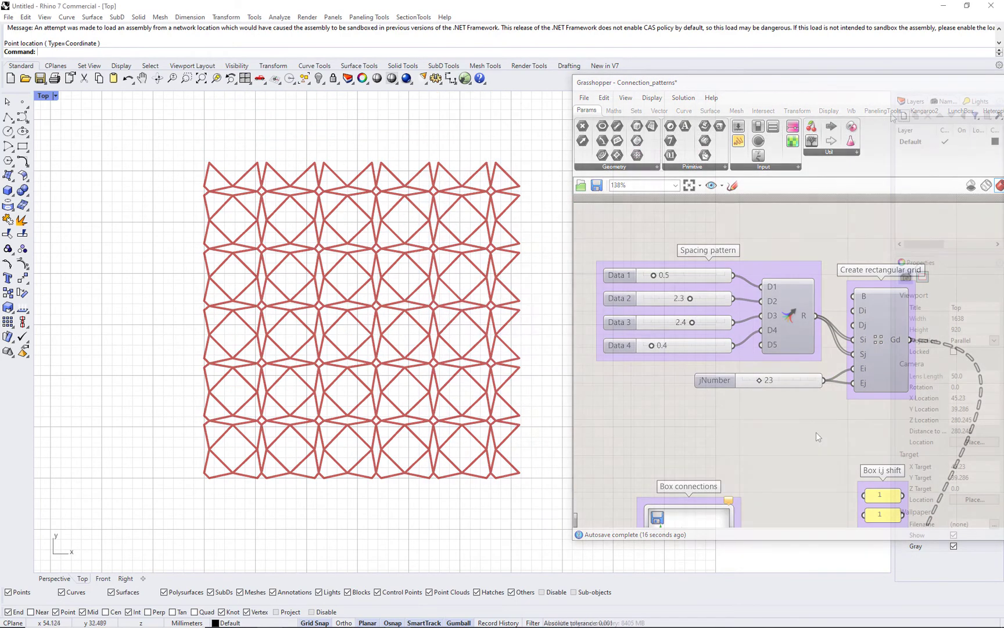
Step: Start a new 2D pattern in the paneling pattern library and place its unit grid in the Top view
left_click(369, 16)
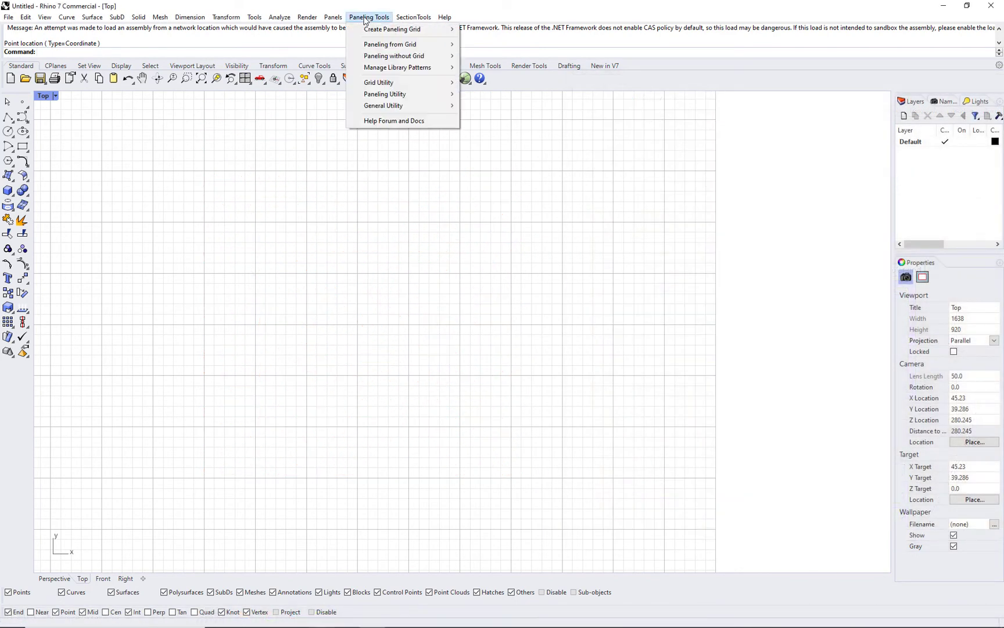
mouse_move(398, 68)
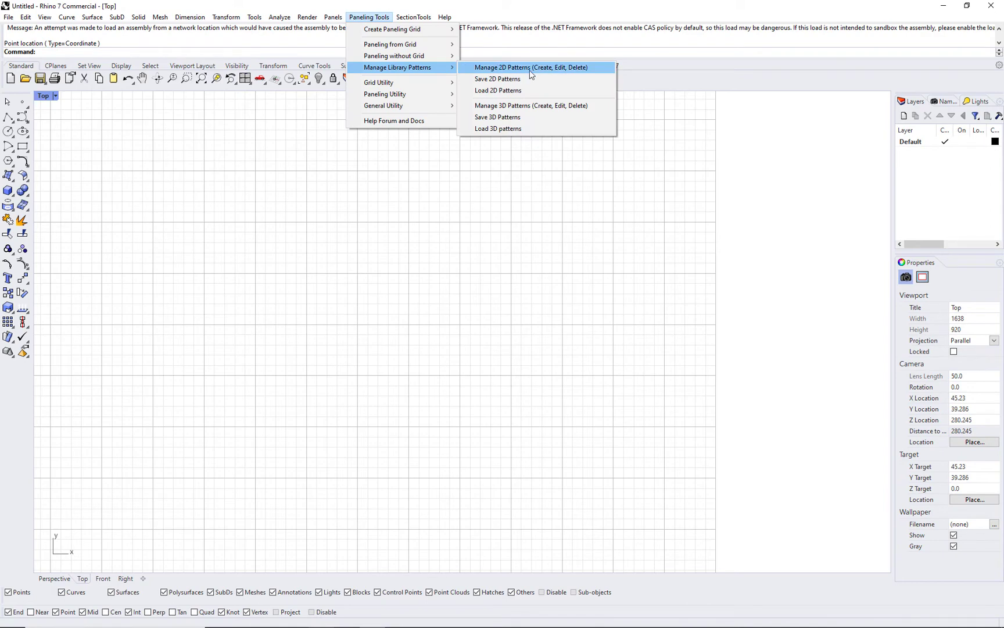
left_click(530, 68)
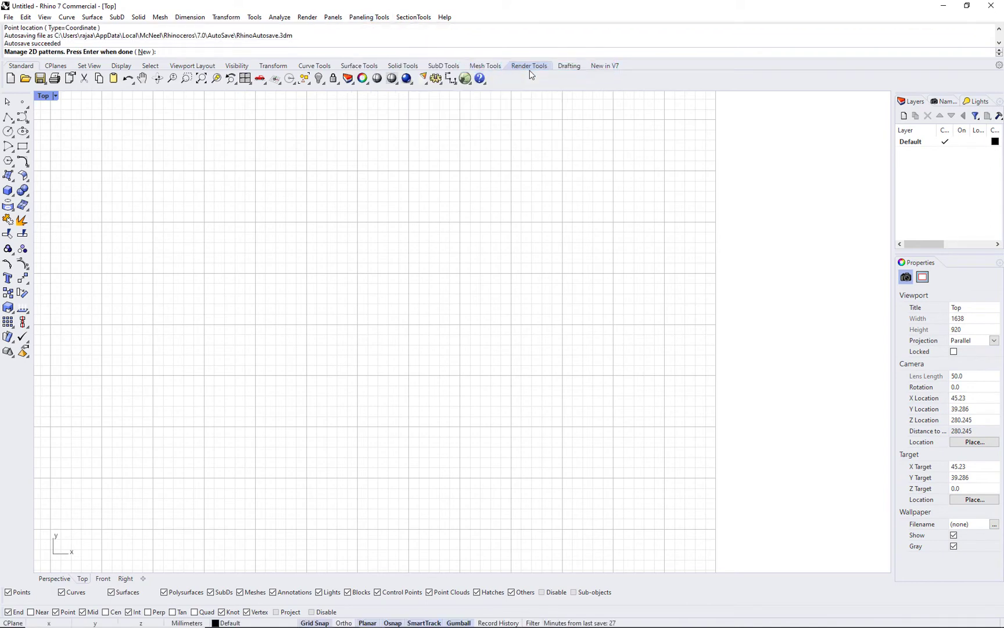
left_click(145, 52)
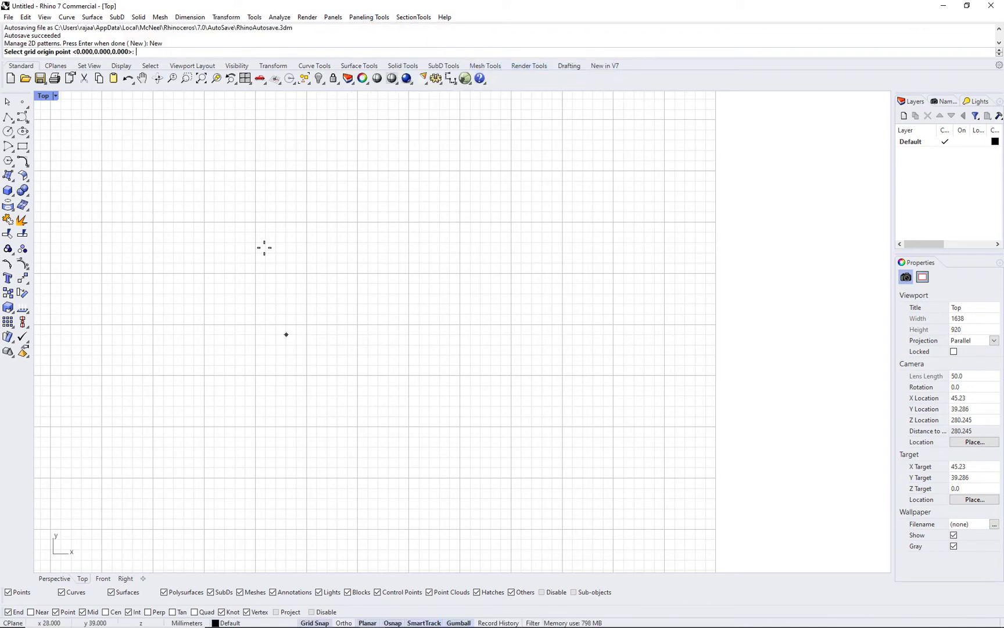
left_click(255, 376)
left_click(286, 374)
Step: Set the new pattern's GridWidth and GridHeight to 8
left_click(232, 52)
type("8")
key("Return")
left_click(269, 52)
type("8")
key("Return")
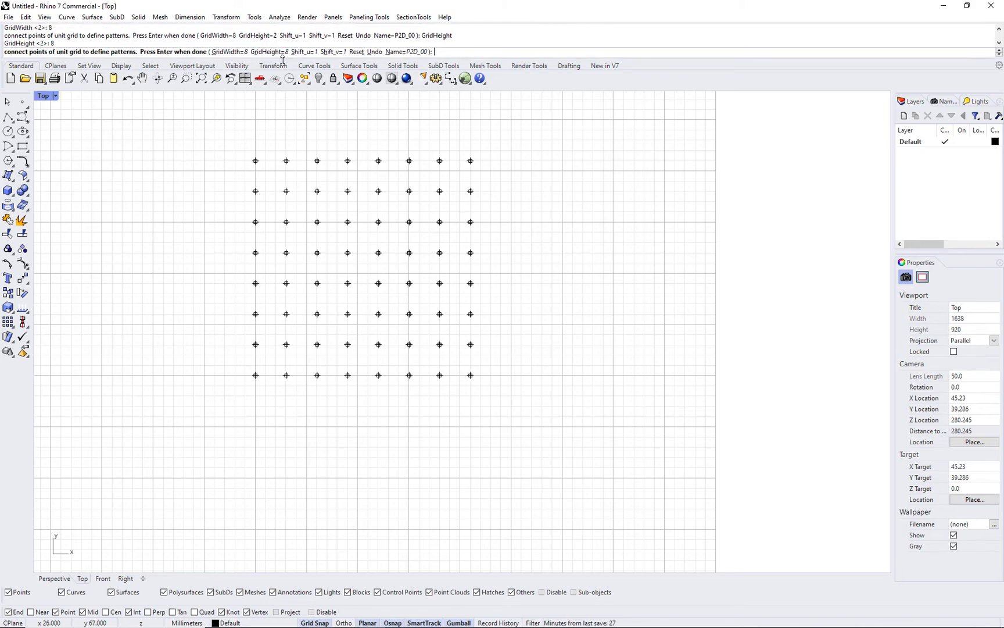
Step: Connect the unit grid points into a closed octagon spanning three grid cells each way from the grid's origin corner
left_click(314, 375)
left_click(286, 375)
left_click(255, 344)
left_click(255, 314)
left_click(286, 283)
left_click(317, 283)
left_click(348, 314)
left_click(348, 344)
left_click(318, 375)
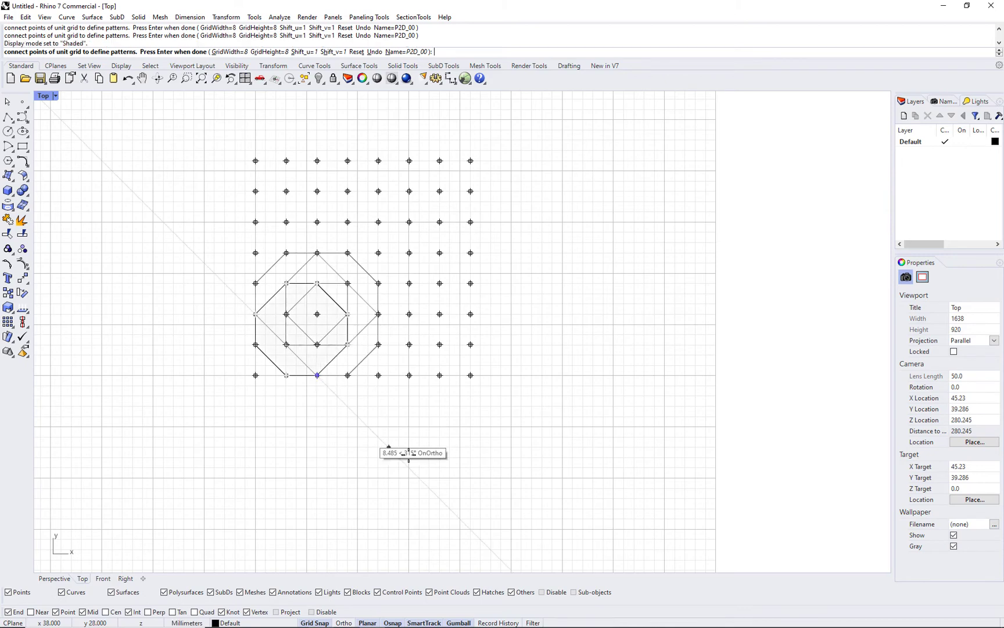
Step: Set the pattern's Shift_u and Shift_v to 4
left_click(302, 52)
type("4")
key("Return")
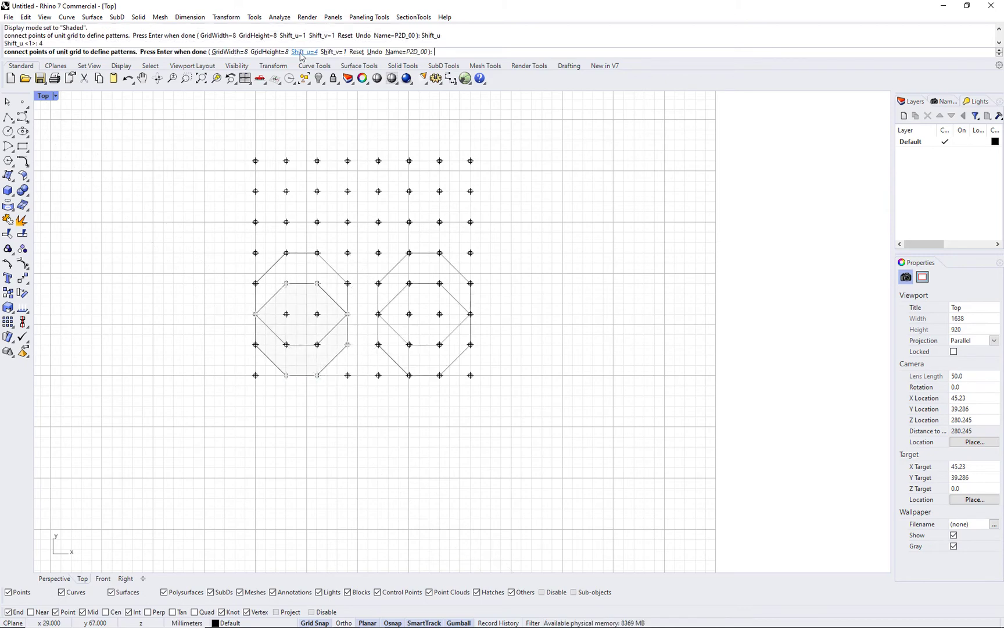
left_click(333, 53)
type("4")
key("Return")
Step: Connect grid points into two one-cell squares, one against the octagon's right edge and one against its top edge
left_click(348, 345)
left_click(378, 344)
left_click(379, 314)
left_click(347, 314)
left_click(347, 344)
left_click(317, 283)
left_click(317, 253)
left_click(287, 253)
left_click(287, 283)
left_click(317, 283)
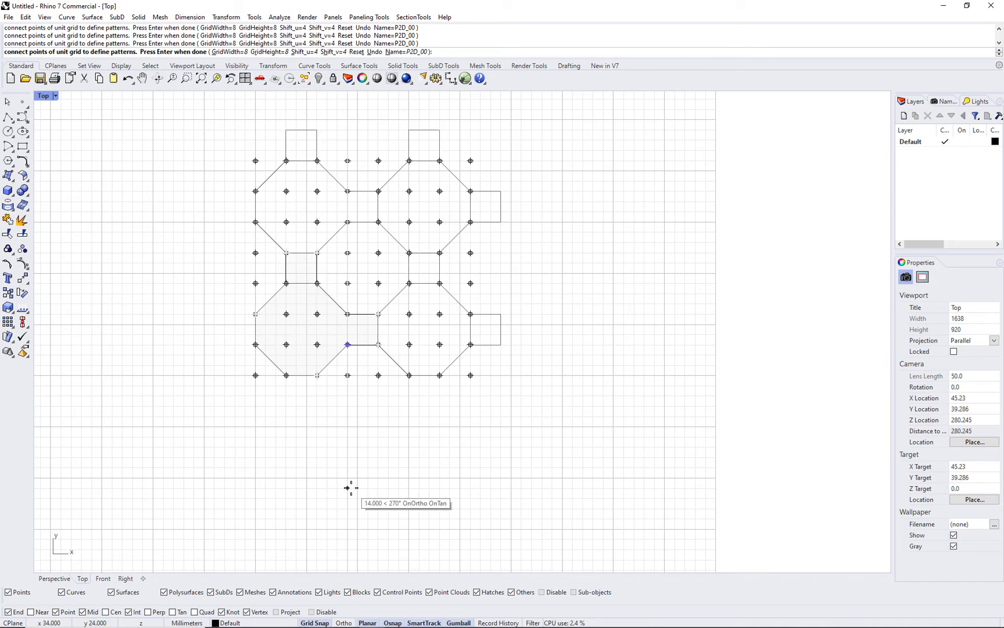
Step: Name the custom pattern Oct, accept it and finish managing 2D patterns
left_click(398, 52)
type("Oct")
key("Return")
key("Return")
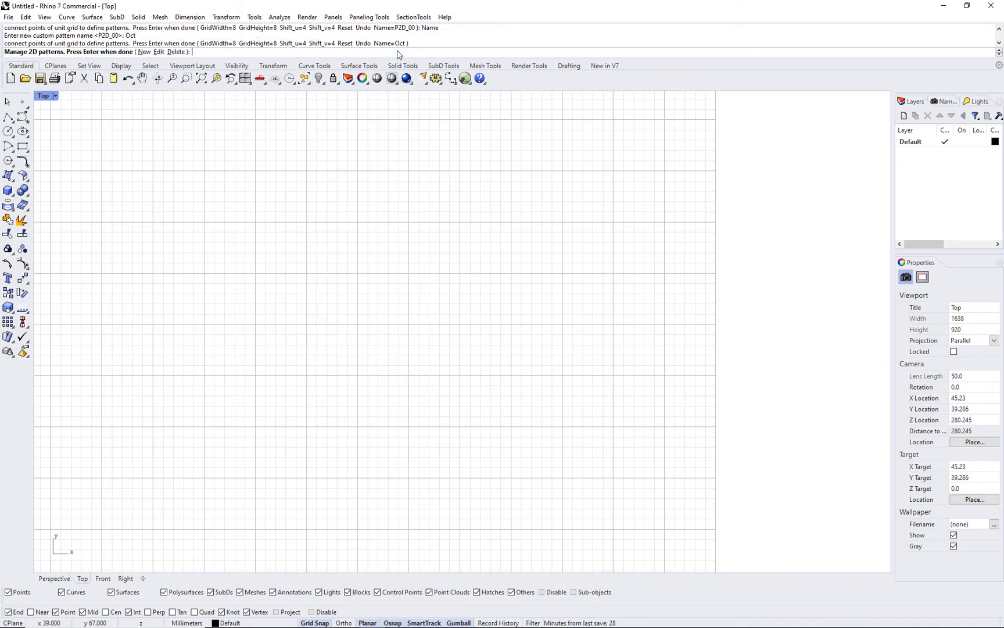
key("Return")
Step: Create a paneling grid of 15 by 15 points in the Top view with U and V spacing lists of 1,2,4,2
left_click(362, 18)
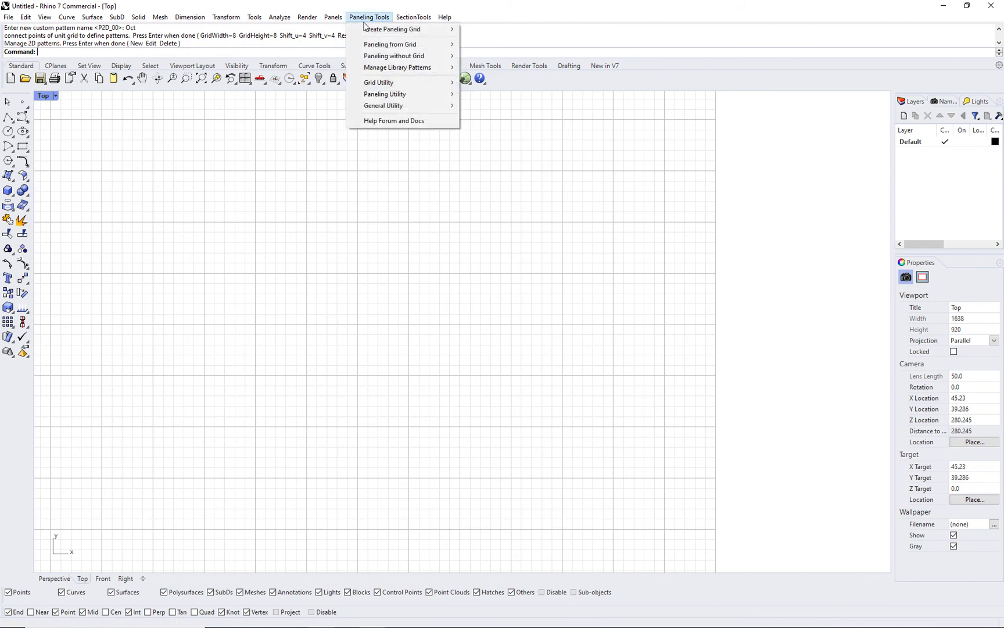
mouse_move(443, 32)
left_click(483, 29)
left_click(256, 375)
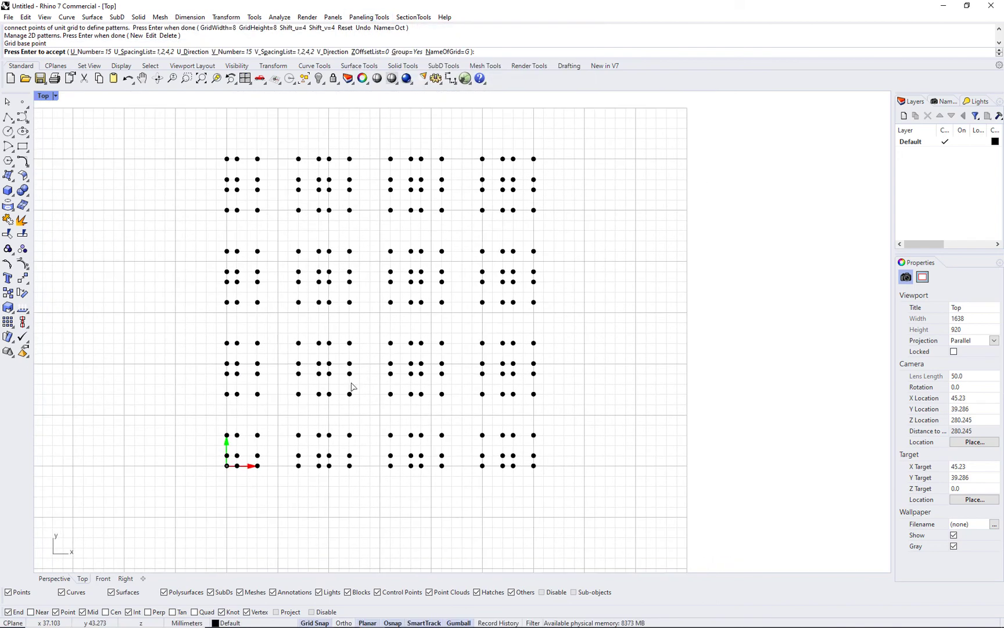
key("Return")
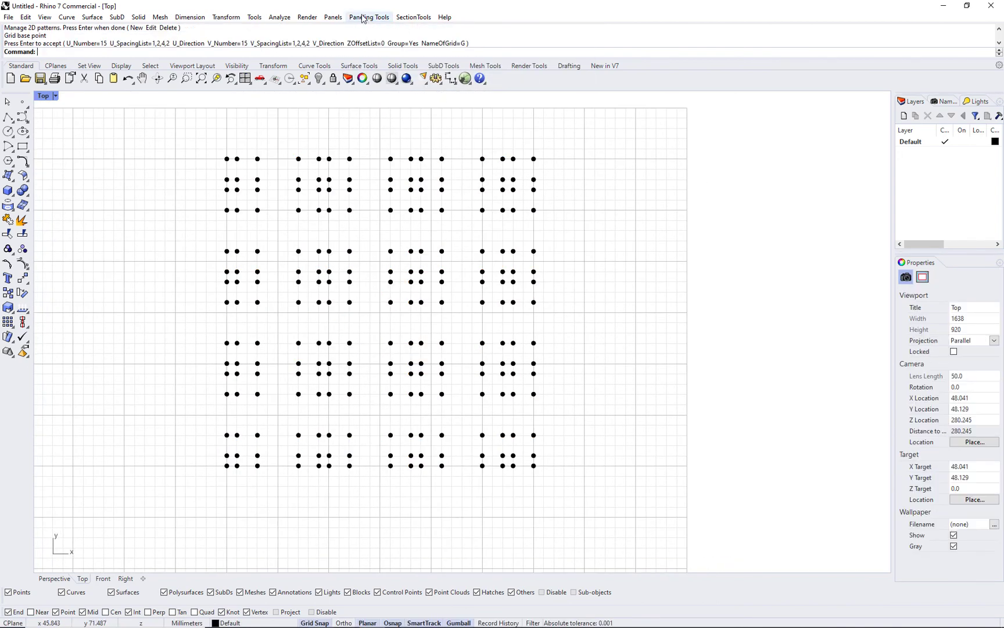
Step: Panel the variably spaced grid in 2D with the custom Oct pattern, without a base surface and with edges added
left_click(363, 18)
mouse_move(406, 43)
left_click(505, 44)
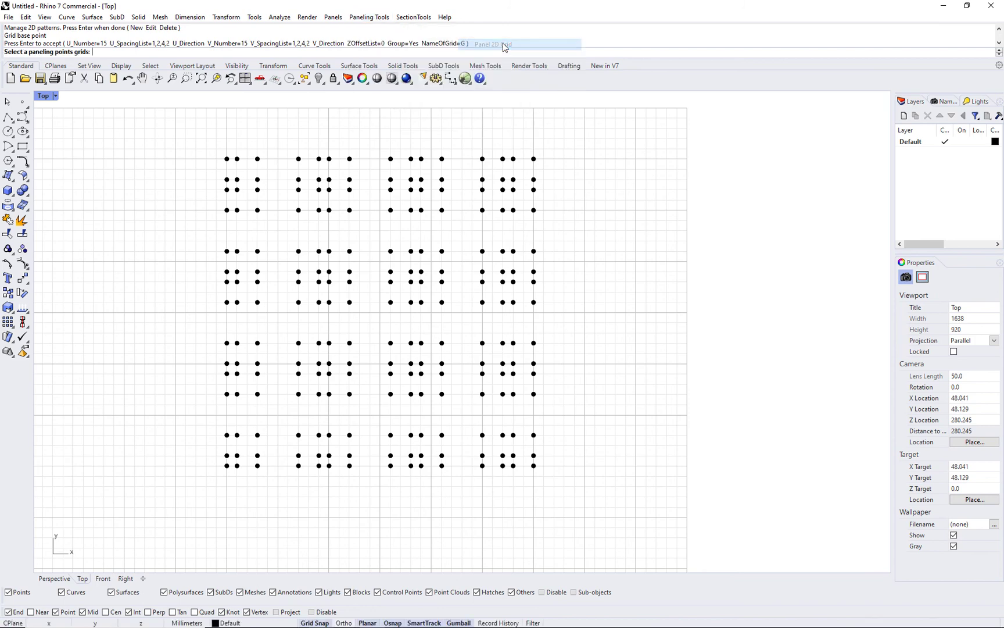
left_click(229, 464)
key("Return")
key("Return")
left_click(139, 51)
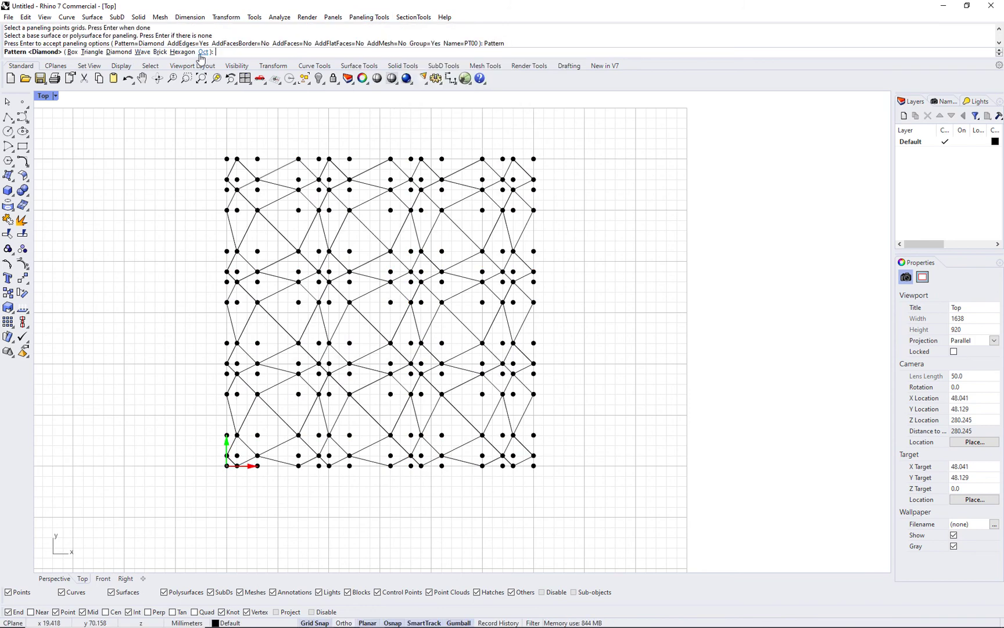
left_click(203, 52)
key("Return")
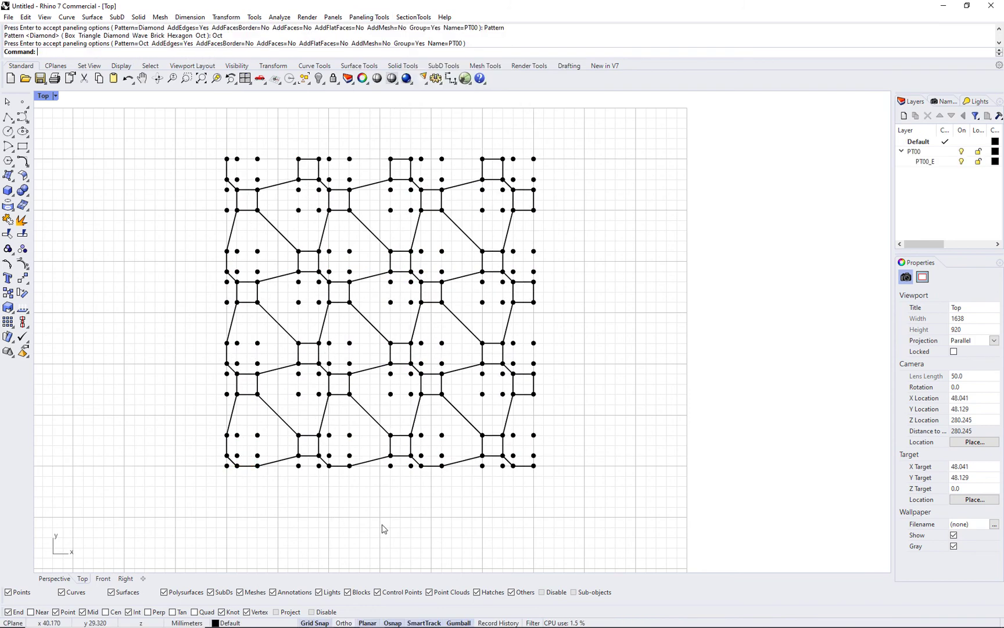